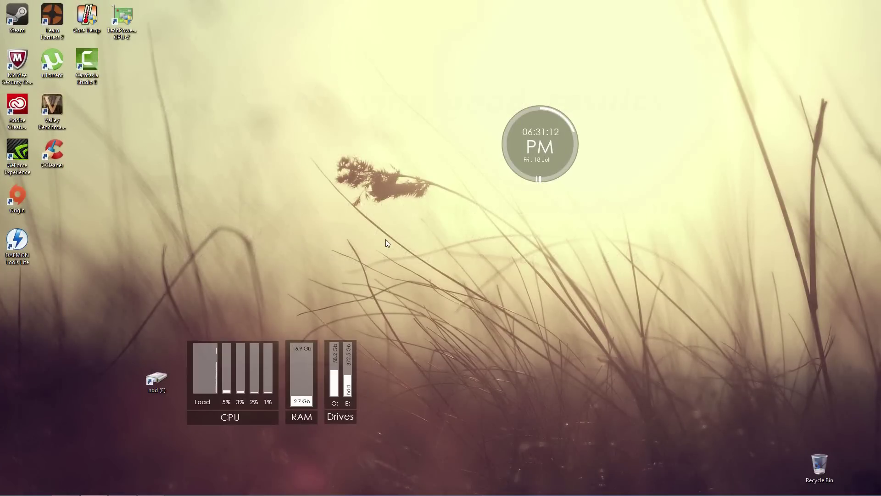
# - Check the original IMG_9704 in Photo Viewer, close the viewer, and bring Lightroom back
pyautogui.click(151, 486)
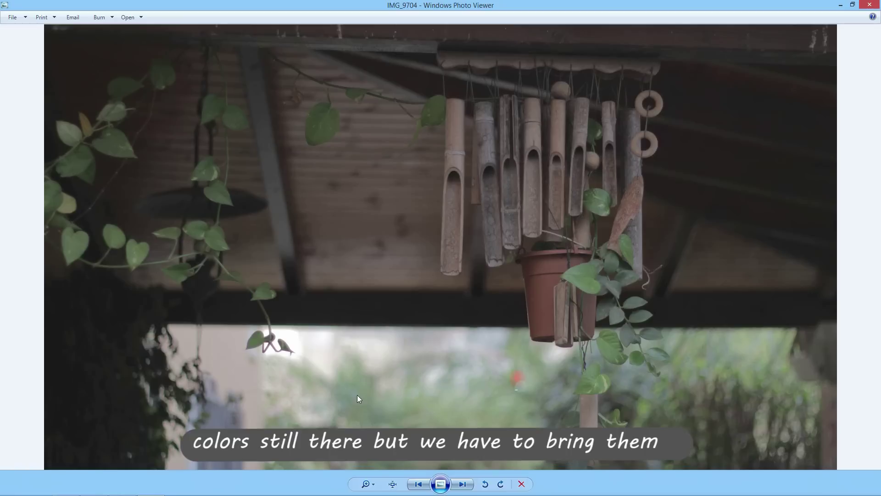
pyautogui.click(868, 6)
pyautogui.click(123, 485)
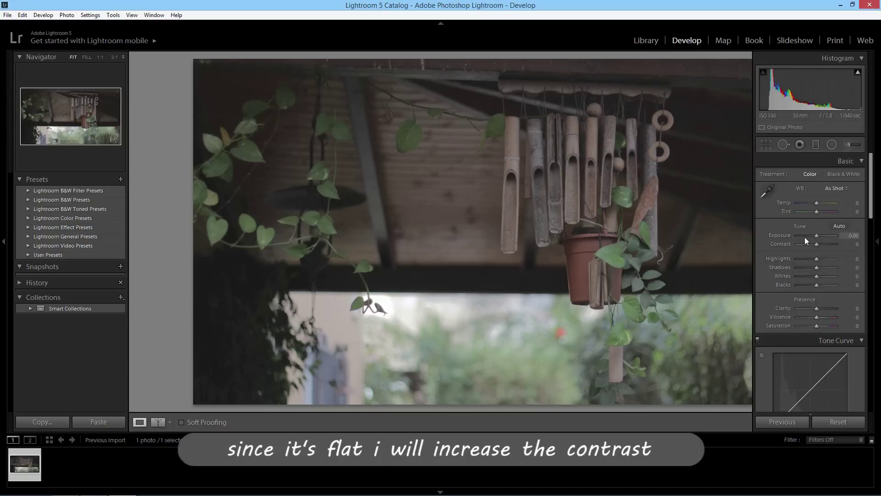
# - Raise Contrast to +45 and lift Shadows to +10 in the Basic panel
pyautogui.moveTo(817, 244); pyautogui.dragTo(822, 243)
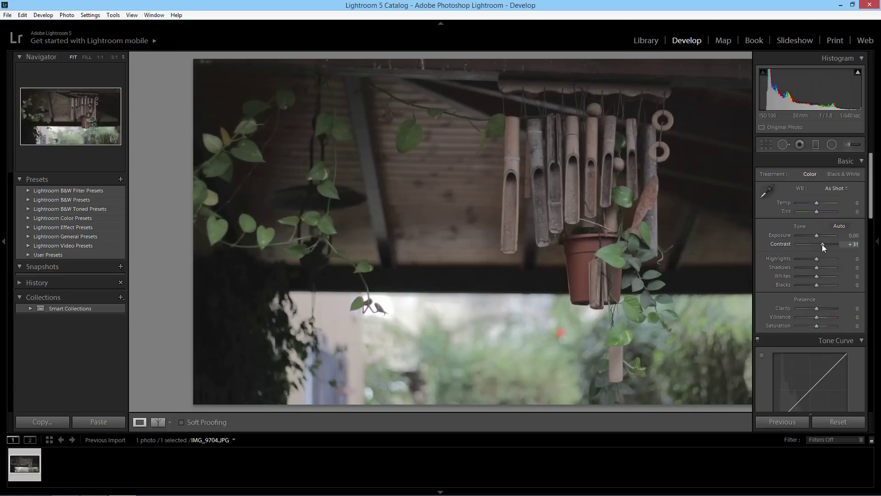
pyautogui.moveTo(822, 245); pyautogui.dragTo(822, 244)
pyautogui.moveTo(823, 244); pyautogui.dragTo(826, 244)
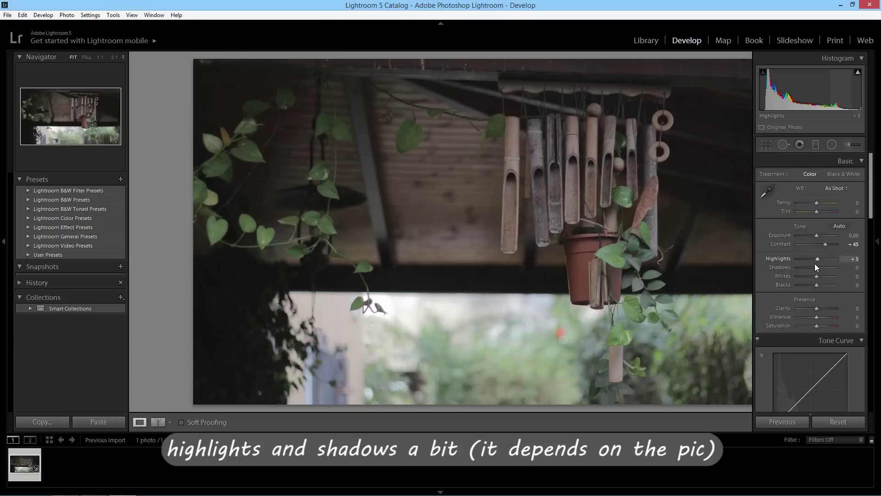
pyautogui.moveTo(814, 268)
pyautogui.mouseDown()
pyautogui.moveTo(814, 285)
pyautogui.moveTo(818, 277)
pyautogui.mouseUp()
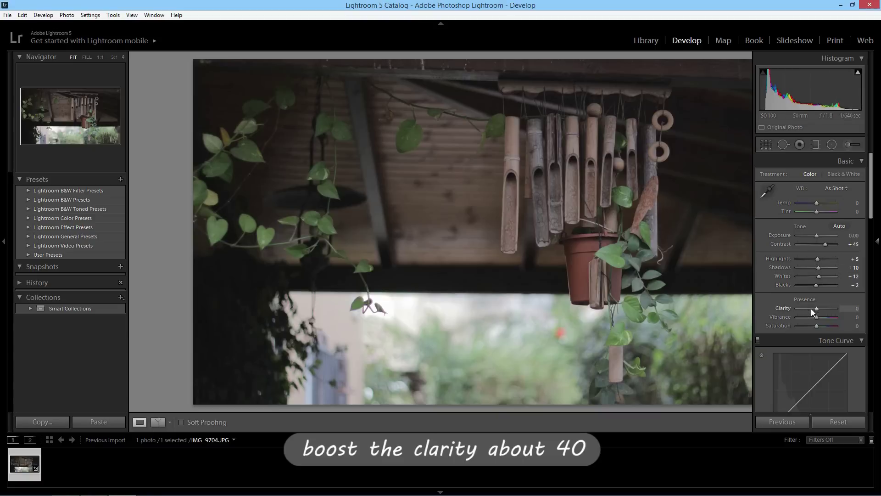
# - Boost Clarity and Vibrance to +40 each
pyautogui.moveTo(811, 309); pyautogui.dragTo(825, 310)
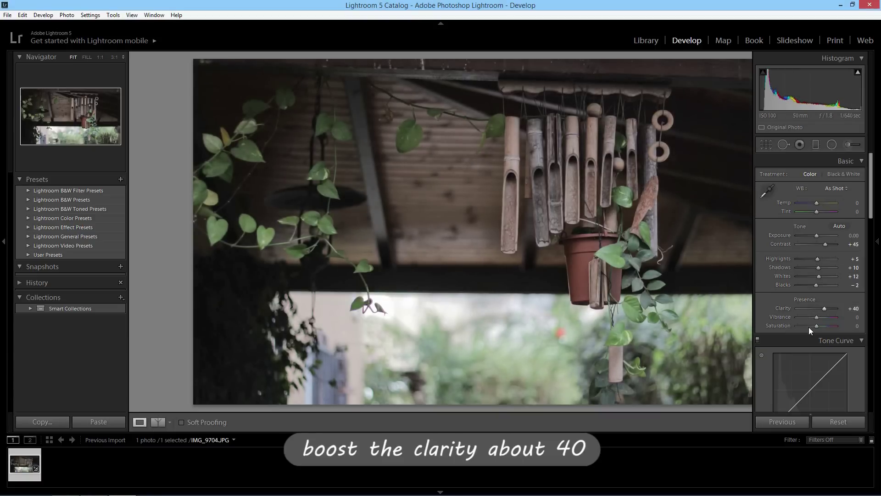
pyautogui.moveTo(817, 317); pyautogui.dragTo(819, 318)
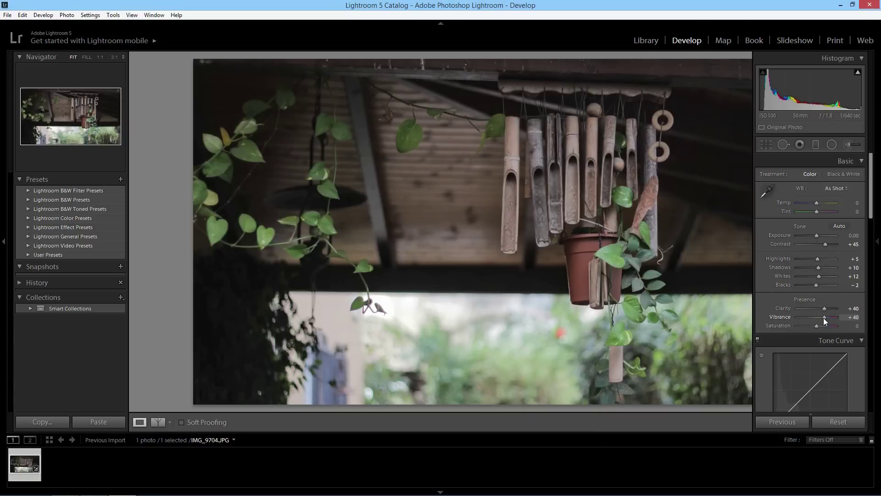
pyautogui.moveTo(823, 318); pyautogui.dragTo(821, 327)
pyautogui.moveTo(871, 216); pyautogui.dragTo(858, 294)
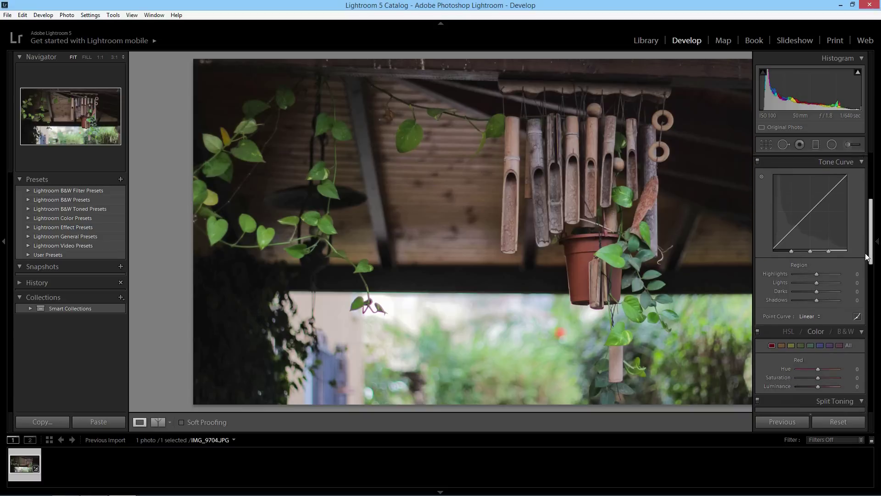
# - Set Sharpening Amount 30 and Noise Reduction to Luminance 30, Color 25
pyautogui.scroll(-5, 857, 295)
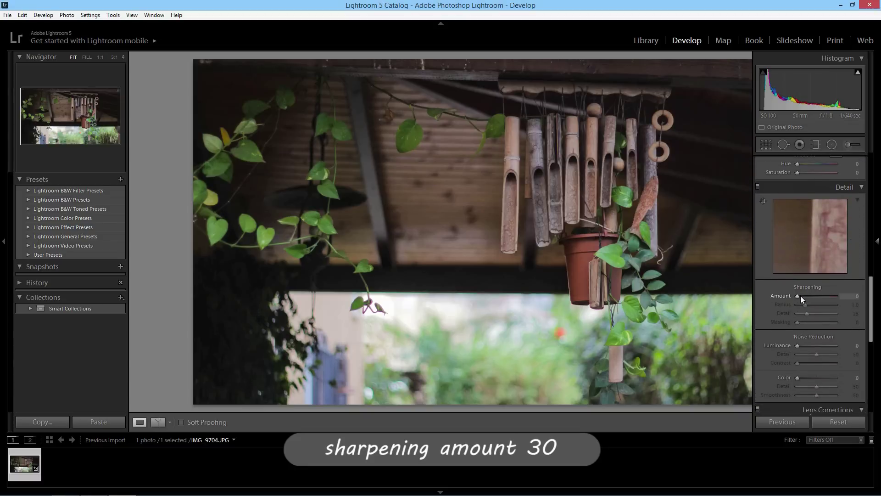
pyautogui.moveTo(799, 296); pyautogui.dragTo(806, 296)
pyautogui.scroll(-1, 872, 314)
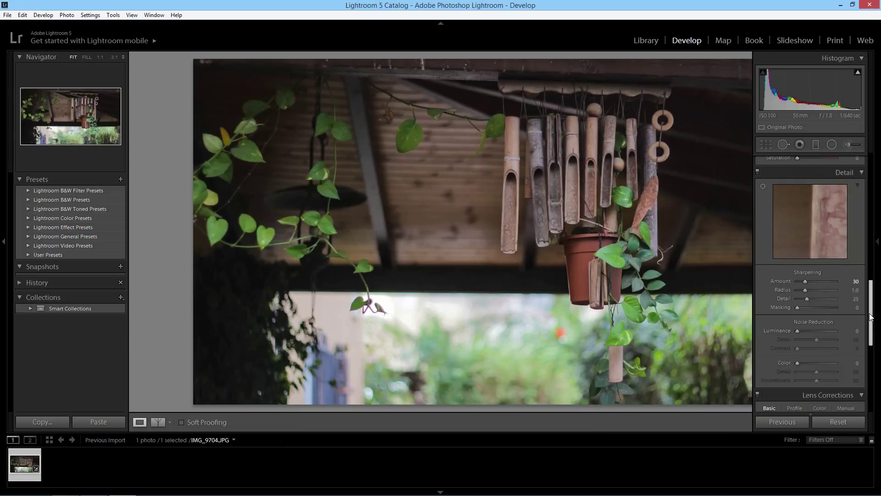
pyautogui.moveTo(798, 331); pyautogui.dragTo(809, 331)
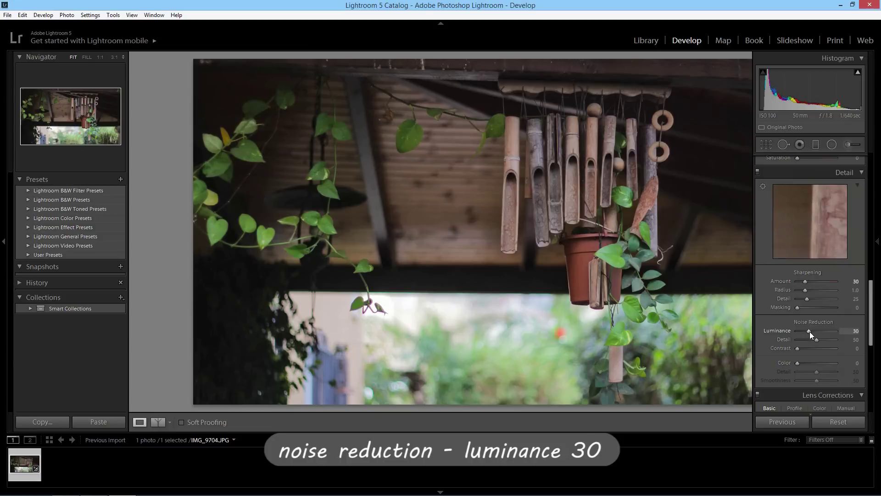
pyautogui.moveTo(797, 363); pyautogui.dragTo(805, 364)
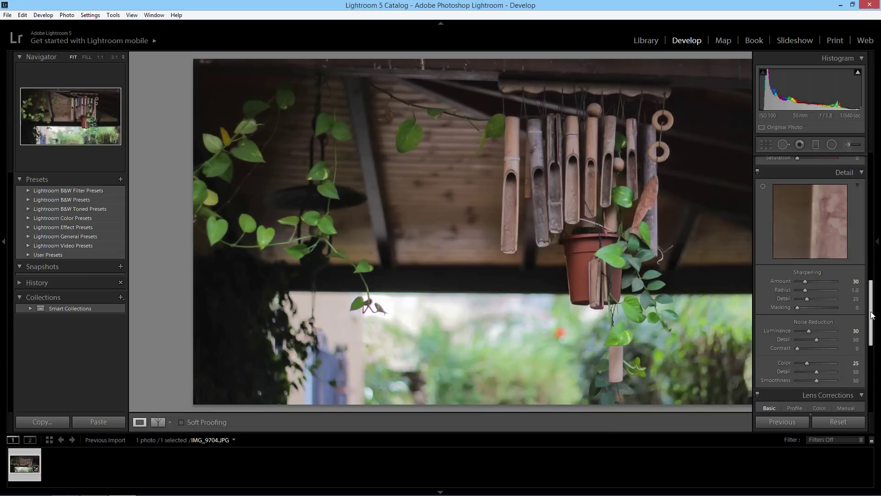
# - Enable Remove Chromatic Aberration in Lens Corrections
pyautogui.scroll(-3, 866, 344)
pyautogui.scroll(-1, 865, 344)
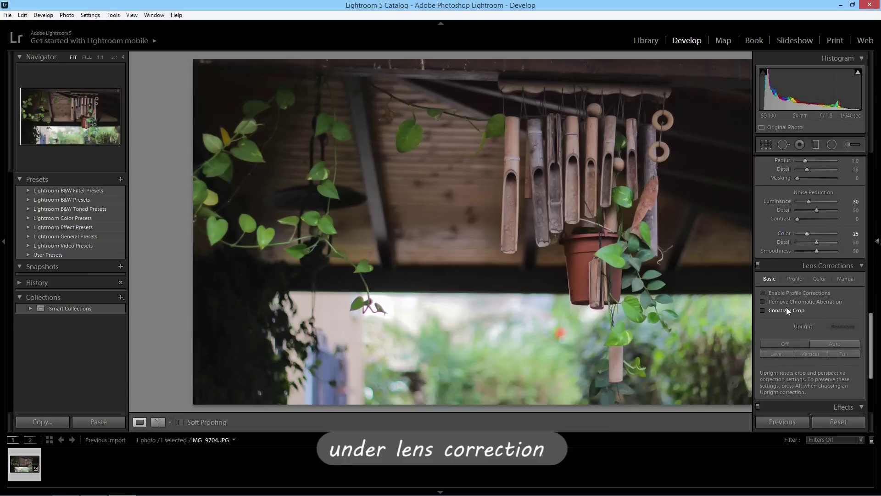
pyautogui.click(762, 301)
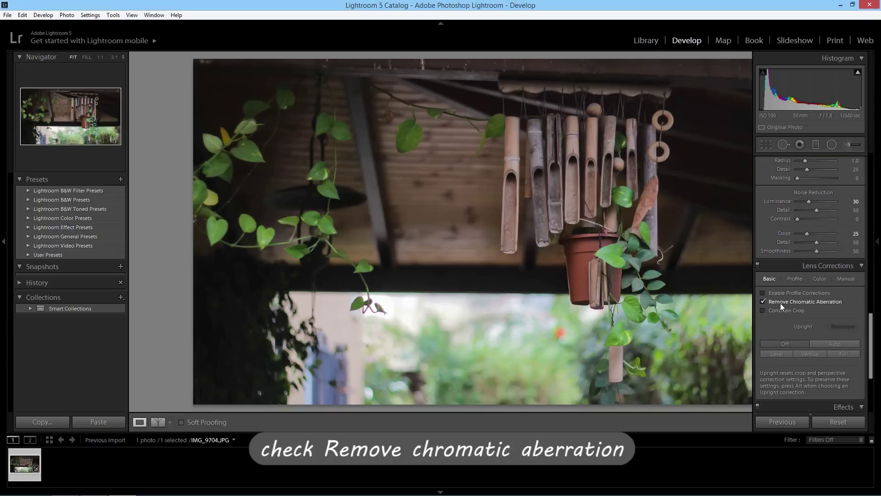
pyautogui.scroll(-3, 866, 331)
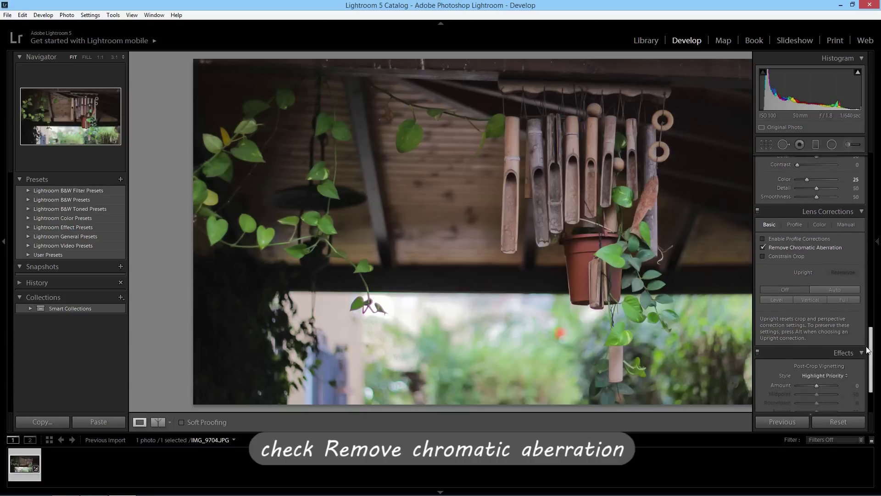
pyautogui.moveTo(866, 358); pyautogui.dragTo(864, 156)
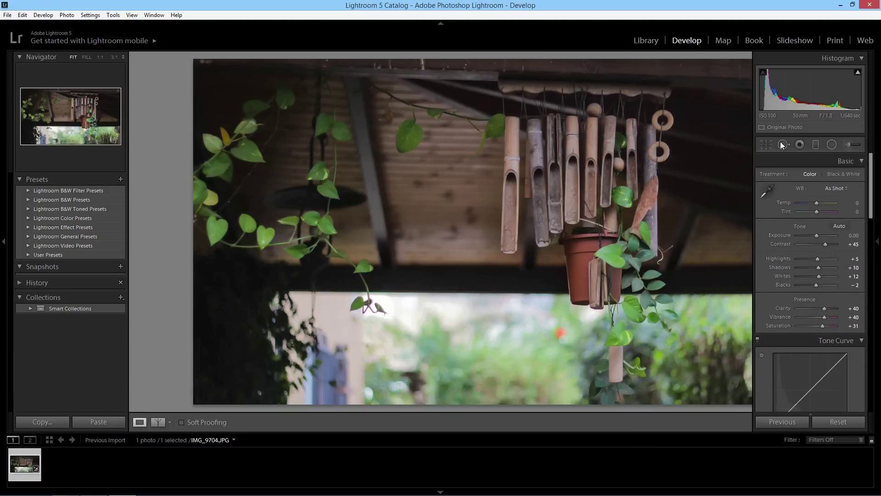
# - Straighten the photo to a −0.30 crop angle and apply it
pyautogui.click(766, 145)
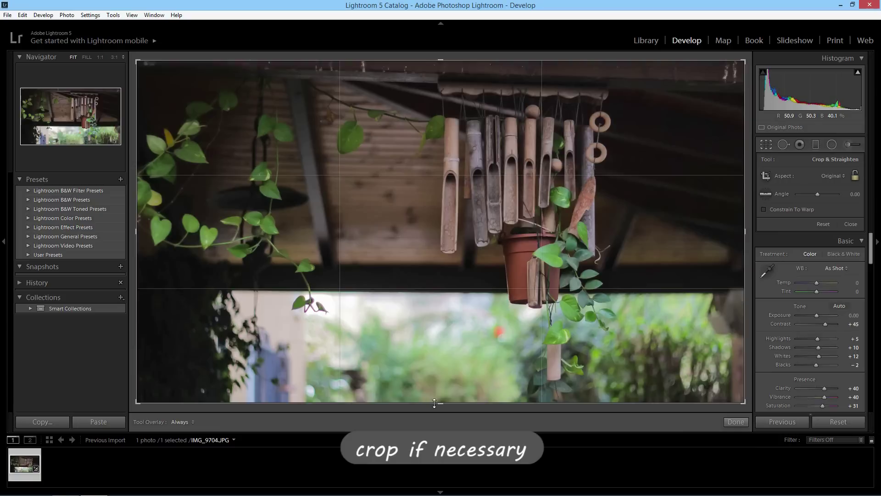
pyautogui.moveTo(434, 411); pyautogui.dragTo(435, 411)
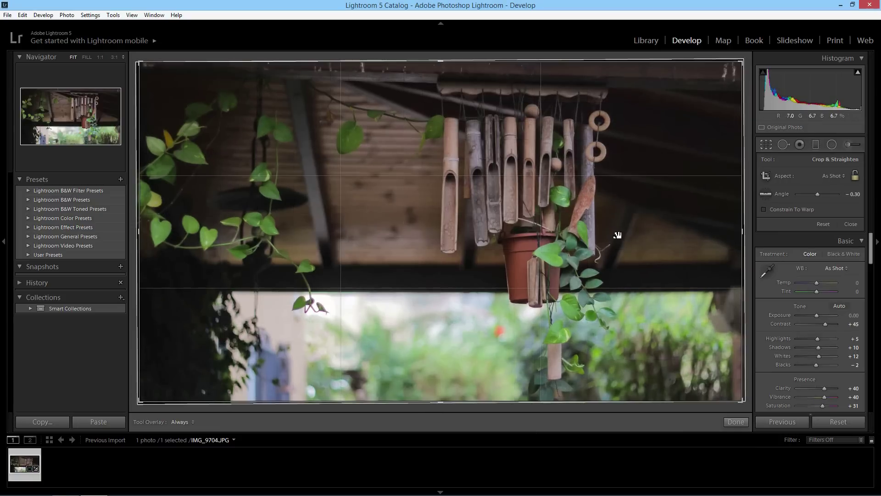
pyautogui.click(736, 422)
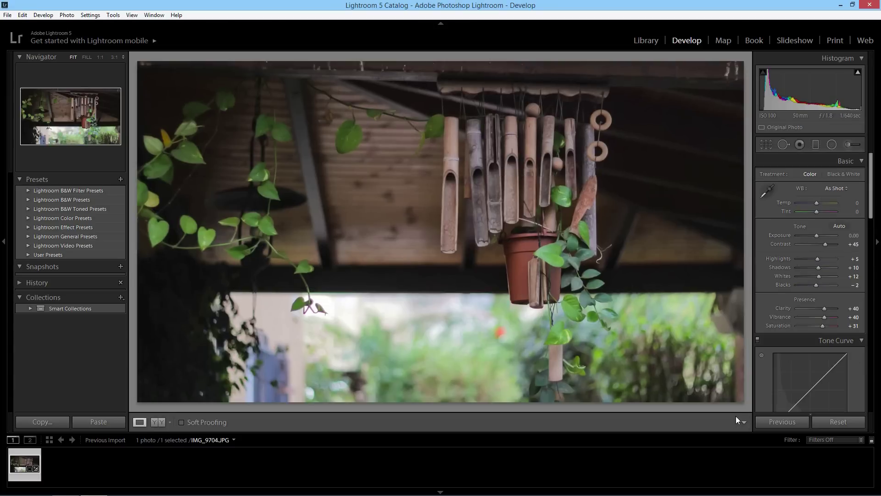
# - Compare the edit in Before & After view, then return to the single Loupe view
pyautogui.click(158, 421)
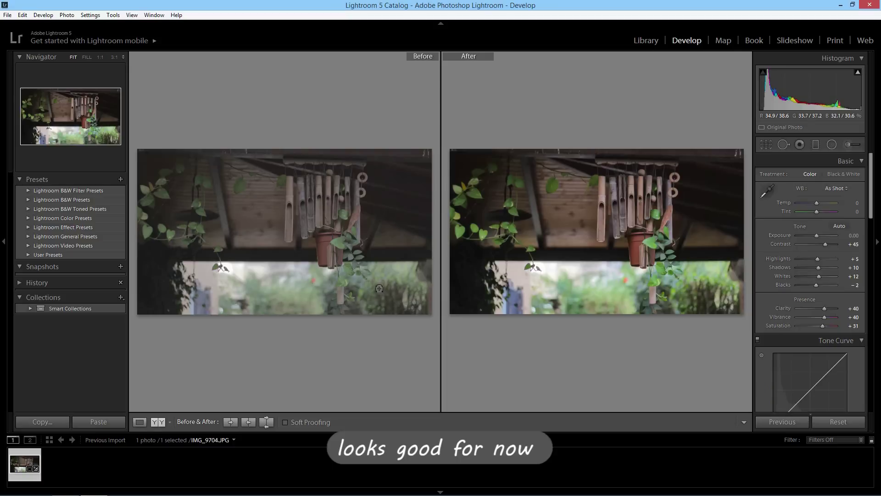
pyautogui.click(140, 422)
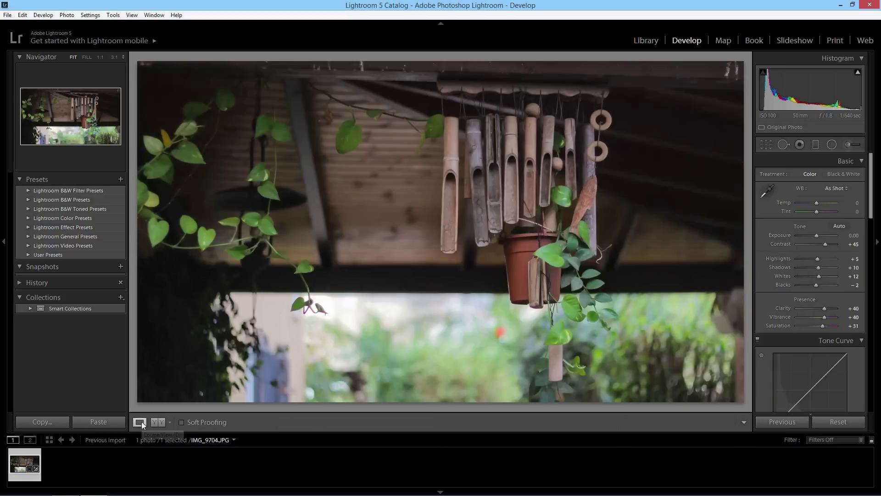
pyautogui.click(7, 15)
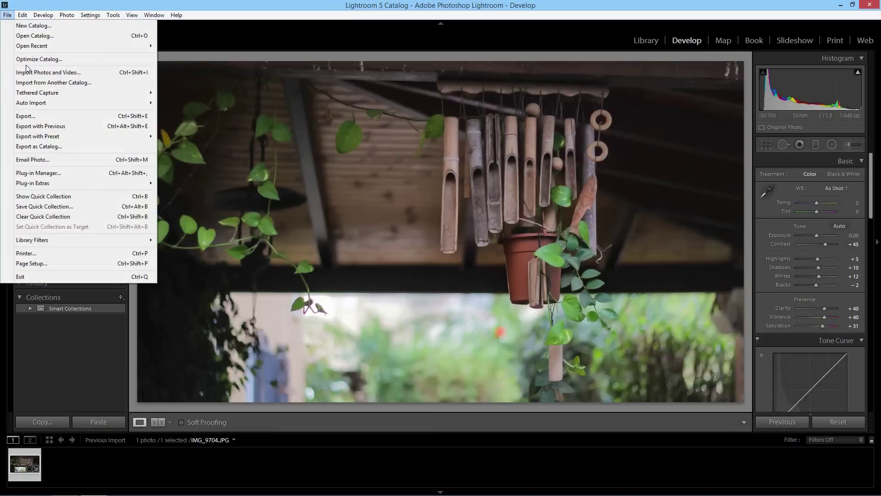
# - Bring up the Export One File dialog and look through its settings
pyautogui.click(26, 116)
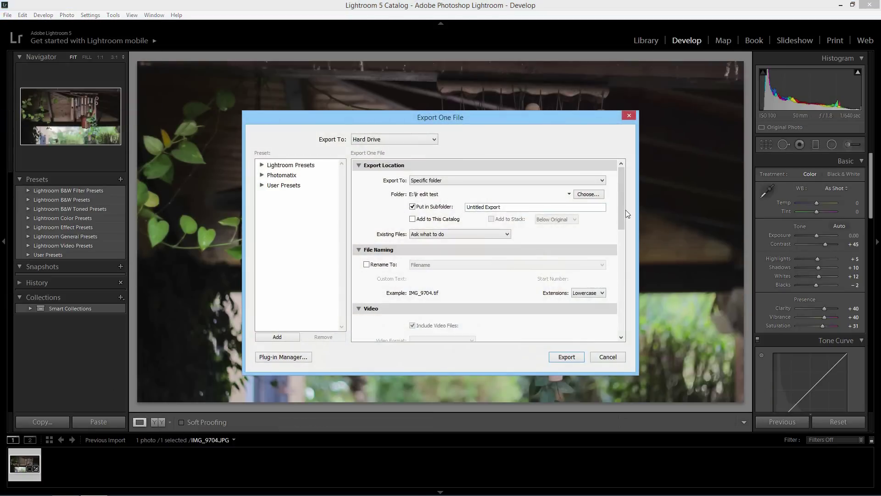
pyautogui.scroll(-5, 610, 247)
pyautogui.scroll(-2, 600, 281)
pyautogui.scroll(-2, 598, 301)
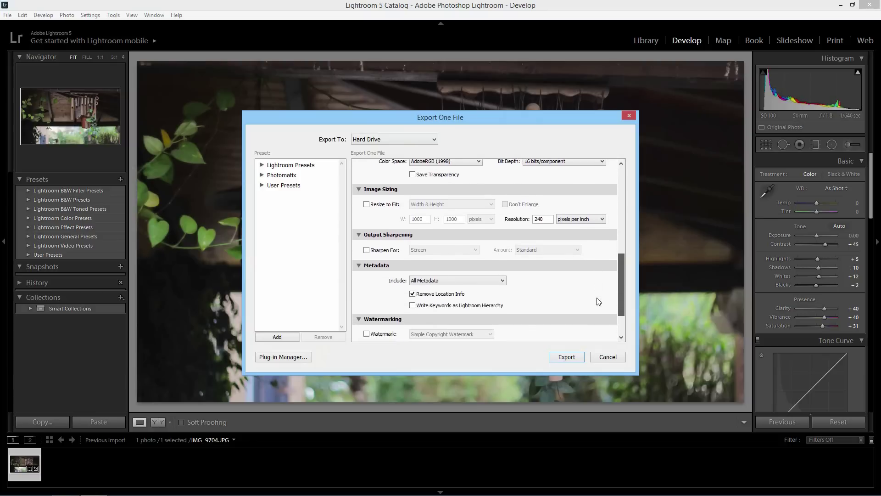
pyautogui.scroll(2, 598, 289)
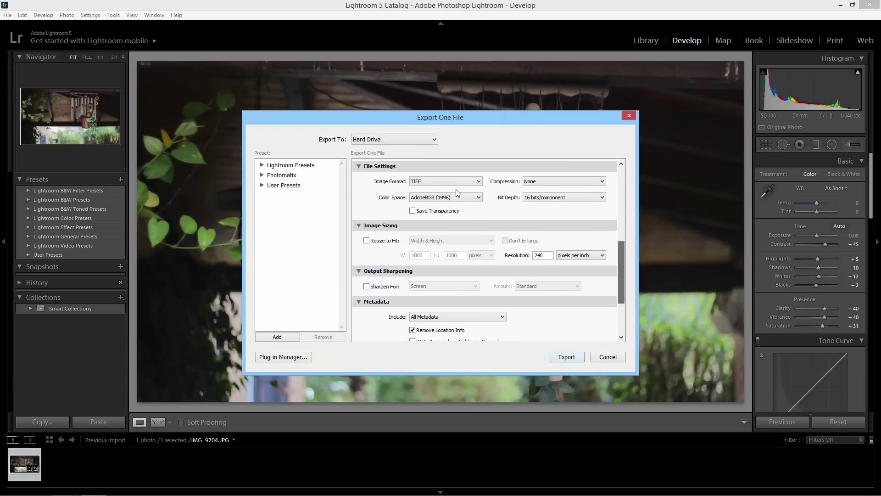
pyautogui.moveTo(622, 271); pyautogui.dragTo(622, 195)
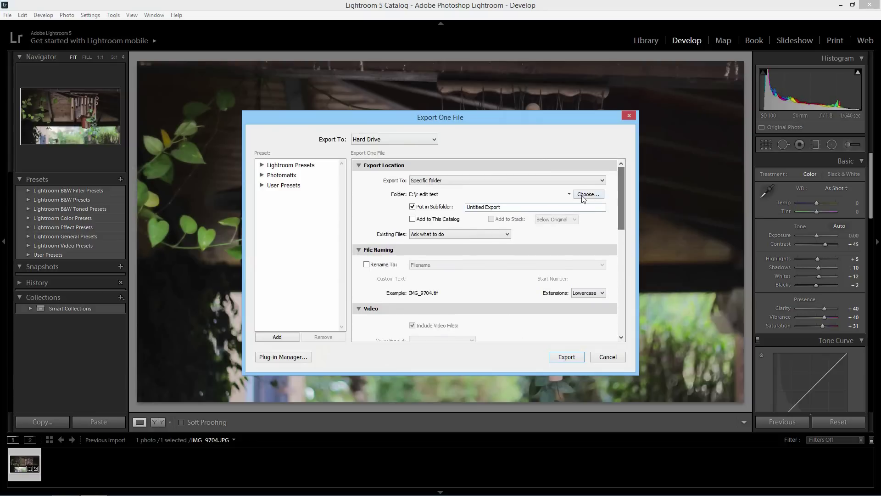
# - Export the photo to the Desktop, then quit Lightroom skipping the catalog backup
pyautogui.click(586, 197)
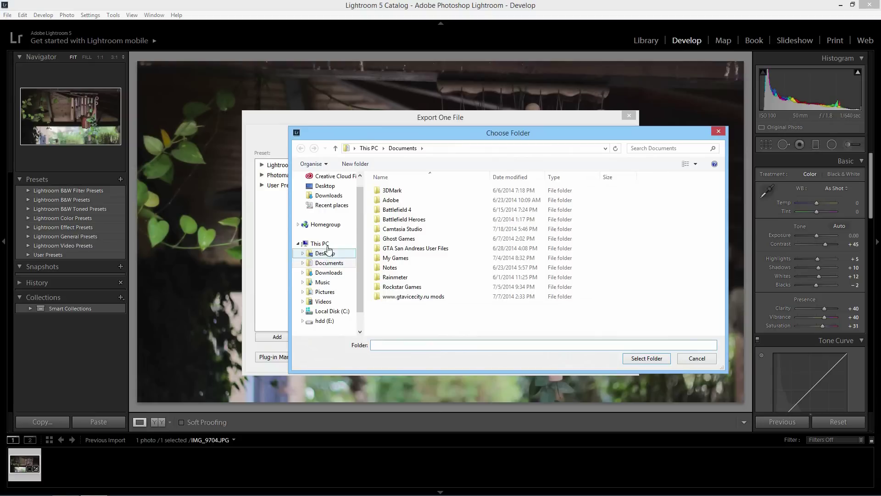
pyautogui.click(327, 246)
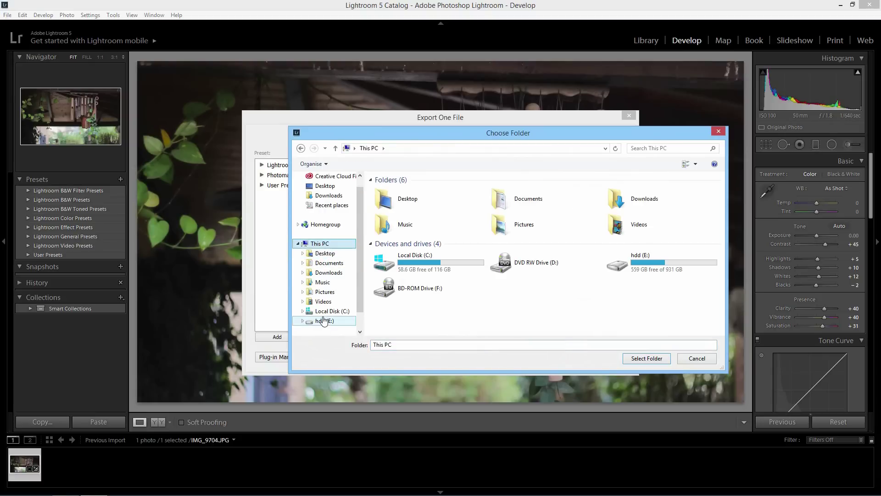
pyautogui.click(325, 253)
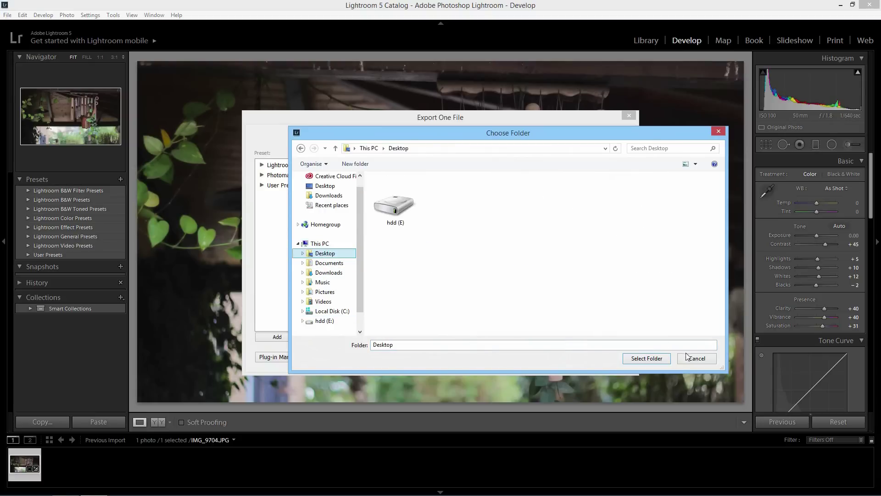
pyautogui.click(647, 358)
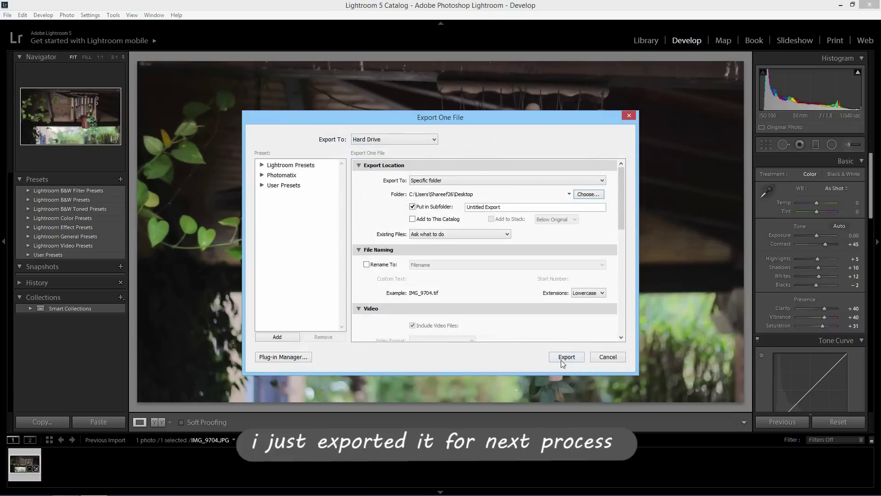
pyautogui.click(565, 362)
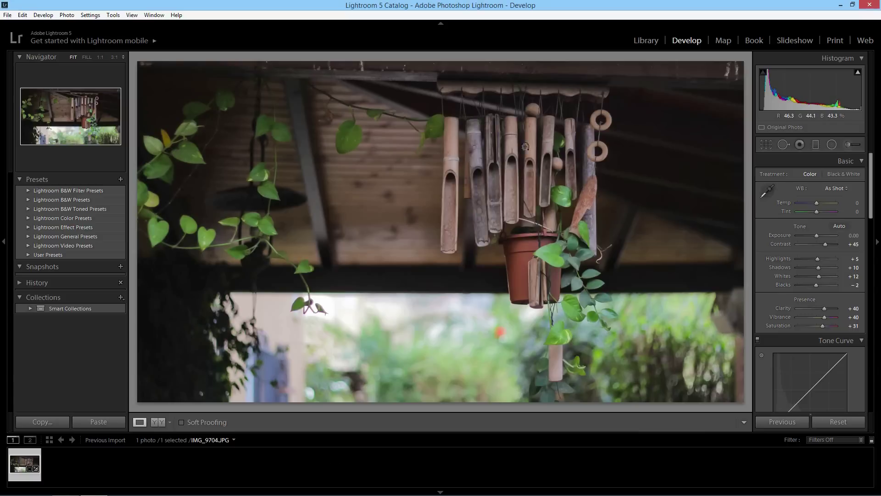
pyautogui.click(871, 6)
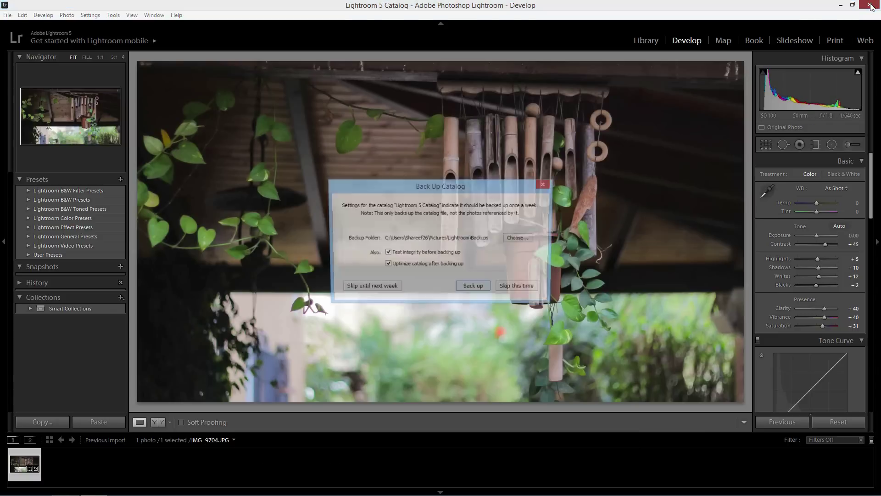
pyautogui.click(513, 291)
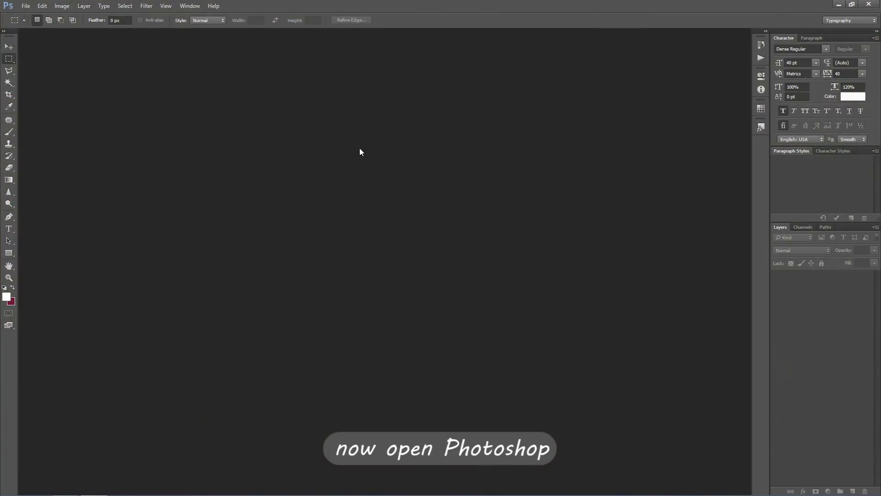
# - Drag IMG_9704 from the desktop's Untitled Export folder into Photoshop to open it
pyautogui.click(839, 4)
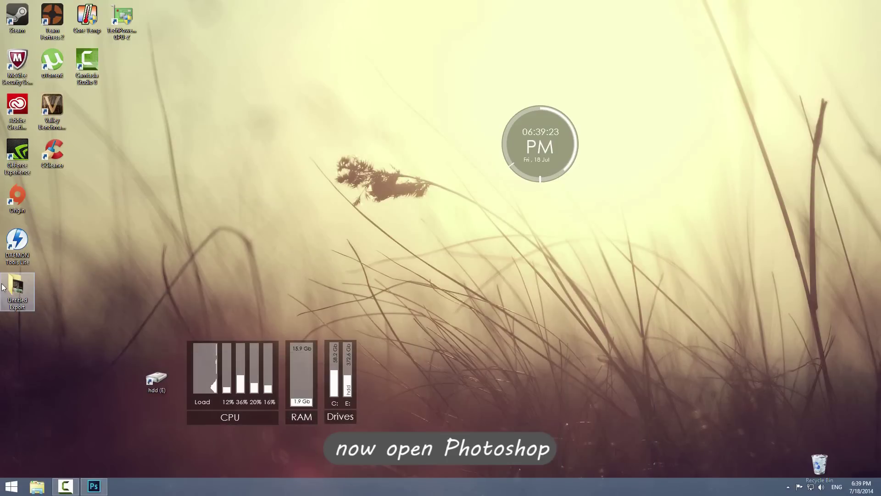
pyautogui.doubleClick(17, 289)
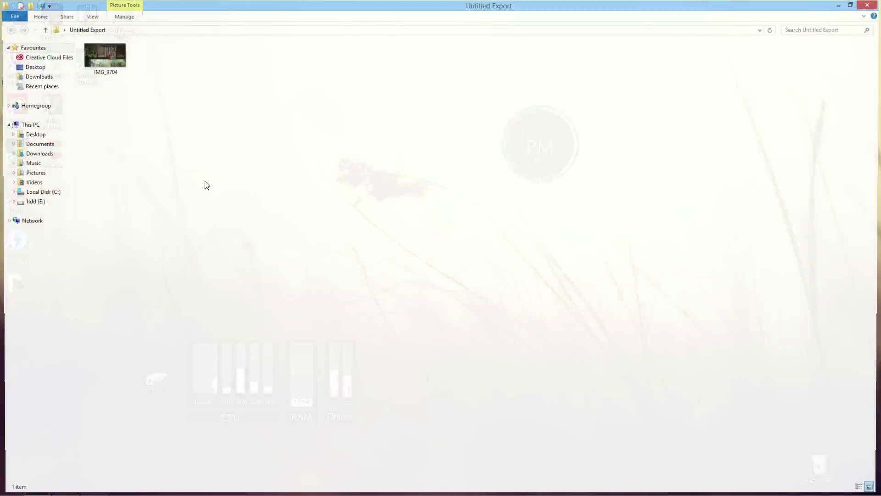
pyautogui.moveTo(103, 58)
pyautogui.mouseDown()
pyautogui.moveTo(105, 394)
pyautogui.moveTo(360, 262)
pyautogui.mouseUp()
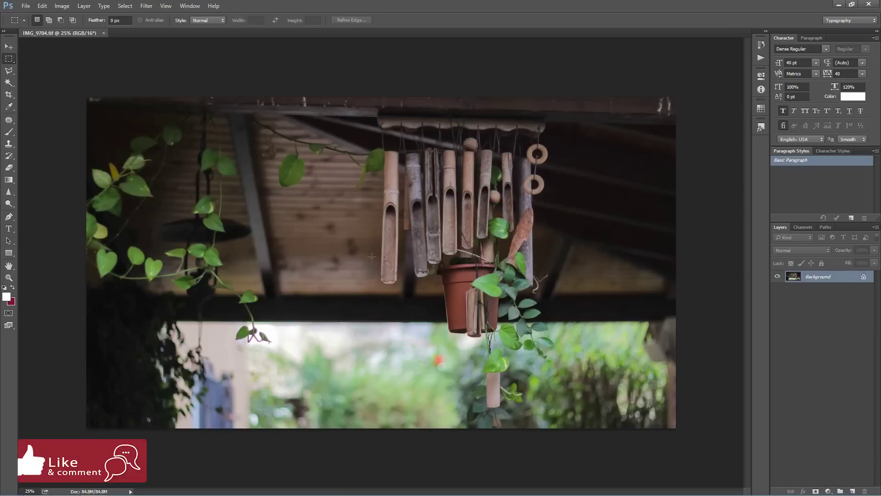
# - Convert the Background into Layer 0 and duplicate it as Layer 0 copy
pyautogui.doubleClick(823, 277)
pyautogui.click(520, 155)
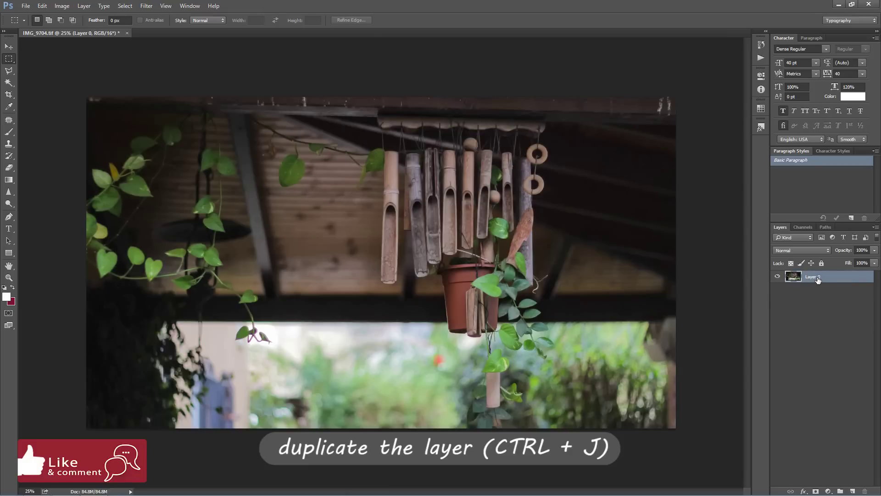
pyautogui.hotkey('ctrl', 'j')
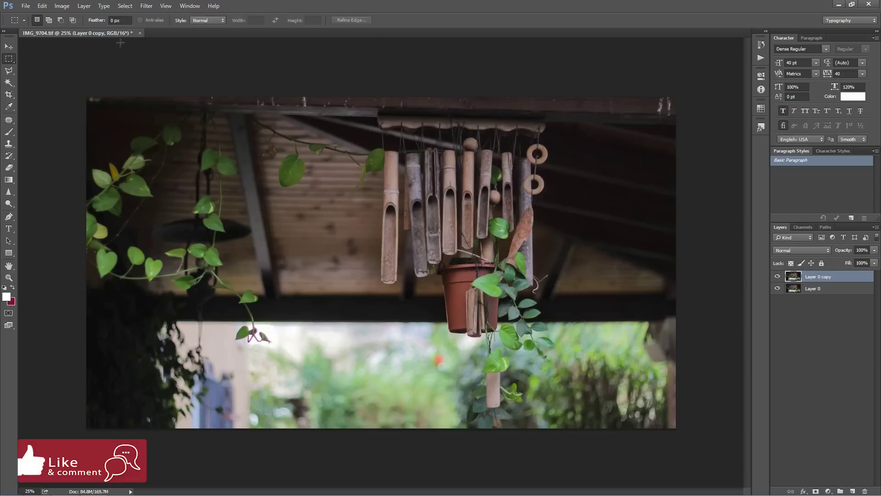
pyautogui.click(62, 6)
pyautogui.moveTo(104, 29)
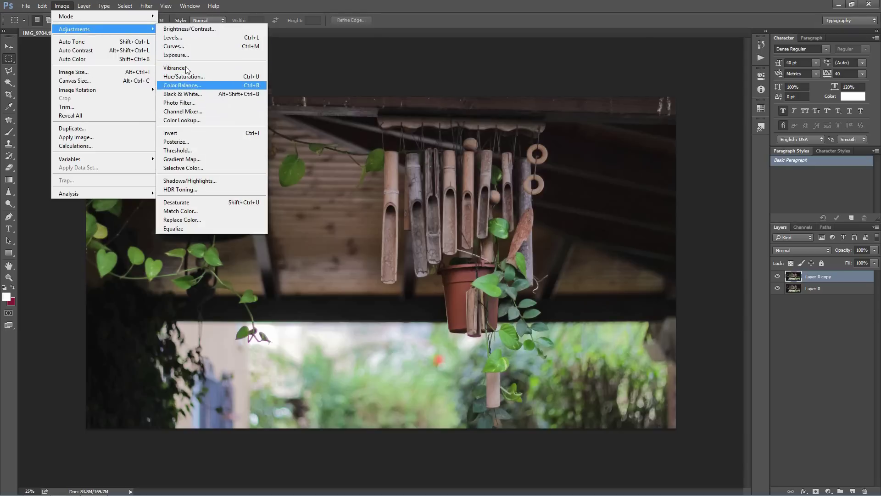
# - Start an RGB S-curve in Curves: raise highlights, deepen midtones, lift the black point
pyautogui.click(173, 46)
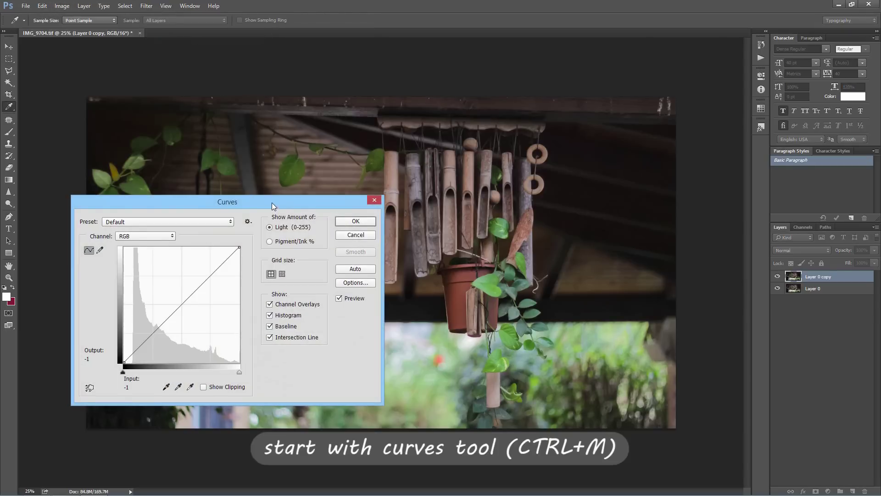
pyautogui.moveTo(272, 202); pyautogui.dragTo(245, 88)
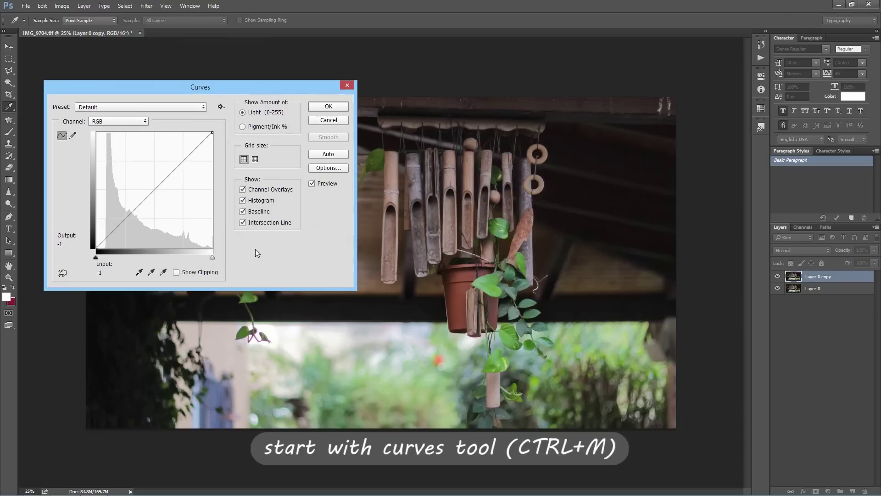
pyautogui.click(153, 191)
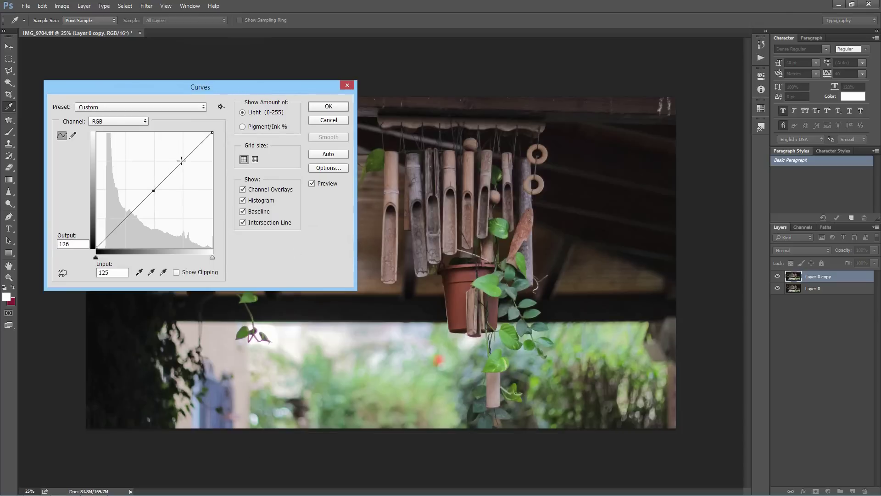
pyautogui.moveTo(185, 157); pyautogui.dragTo(179, 154)
pyautogui.moveTo(153, 191); pyautogui.dragTo(149, 193)
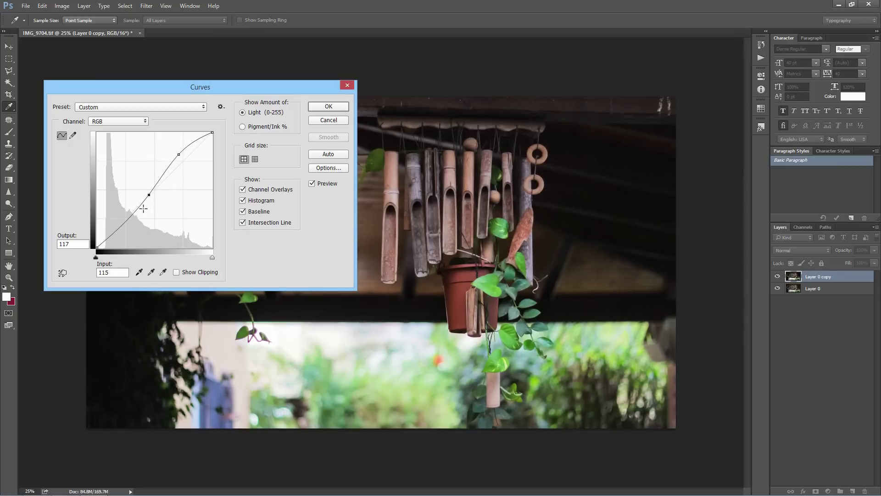
pyautogui.click(97, 246)
pyautogui.moveTo(97, 246); pyautogui.dragTo(97, 241)
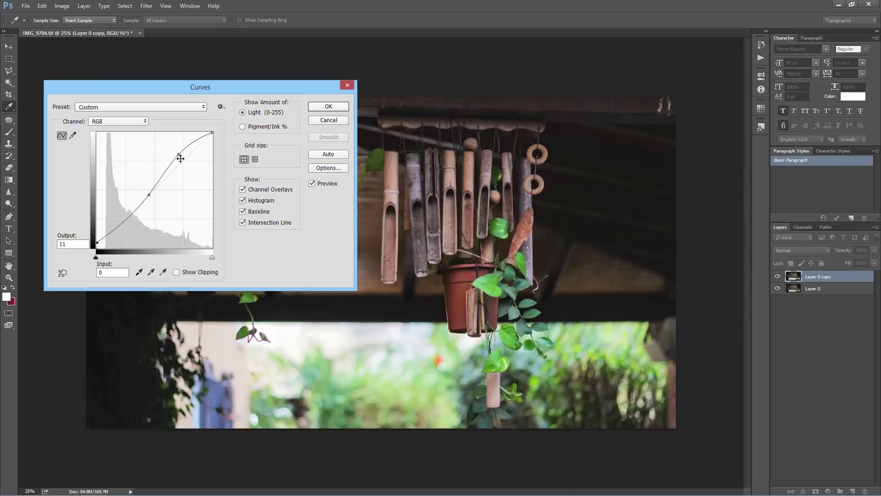
# - Fine-tune the RGB curve points, lifting the shadows to Output 20 and darkening midtones
pyautogui.moveTo(179, 154); pyautogui.dragTo(174, 151)
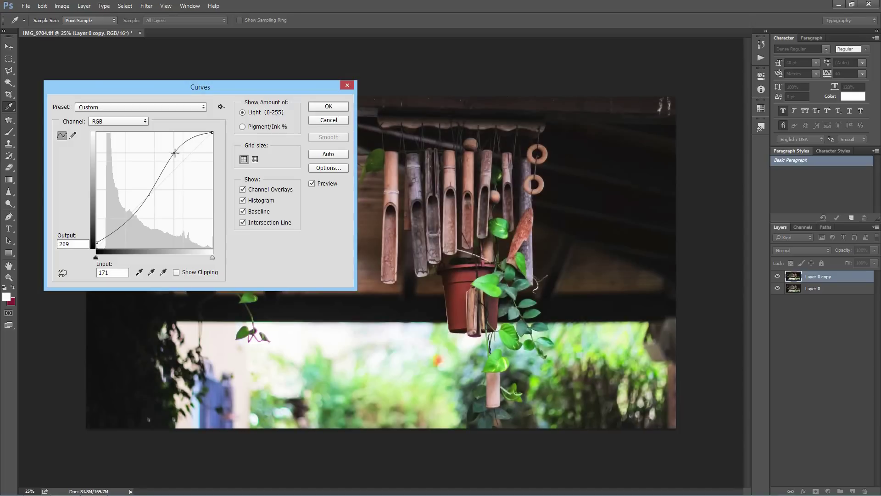
pyautogui.moveTo(148, 195); pyautogui.dragTo(144, 195)
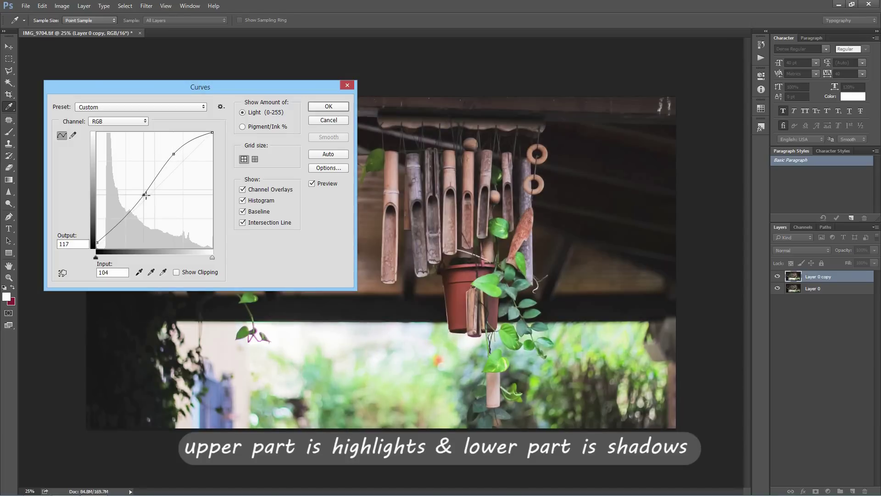
pyautogui.moveTo(174, 153); pyautogui.dragTo(171, 151)
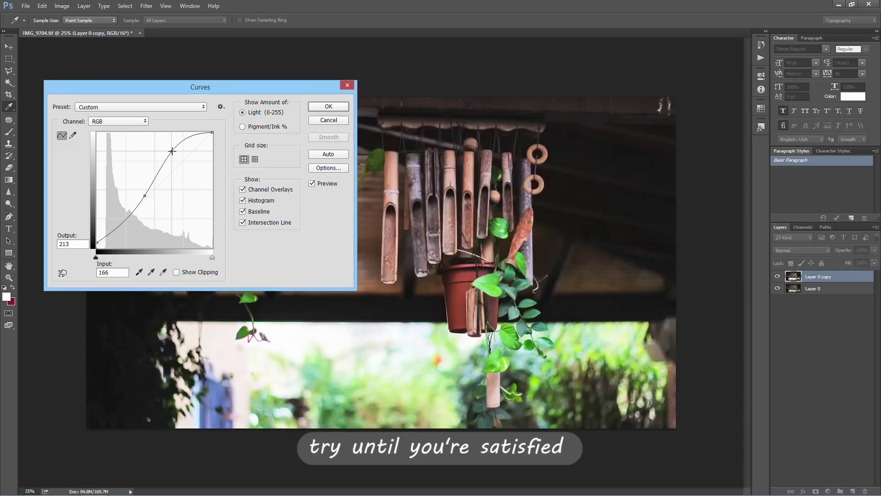
pyautogui.moveTo(97, 242); pyautogui.dragTo(94, 238)
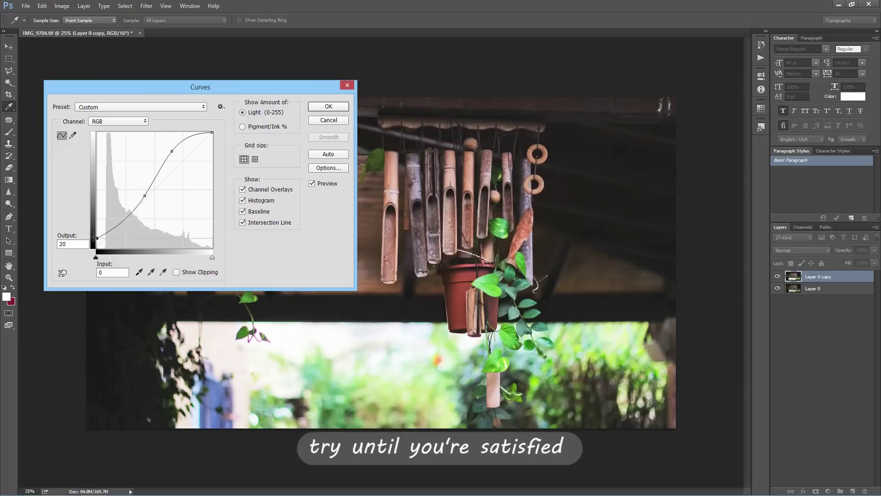
pyautogui.moveTo(144, 195); pyautogui.dragTo(140, 202)
# - On the Green curve, add a midpoint and pull both endpoints inward
pyautogui.click(100, 122)
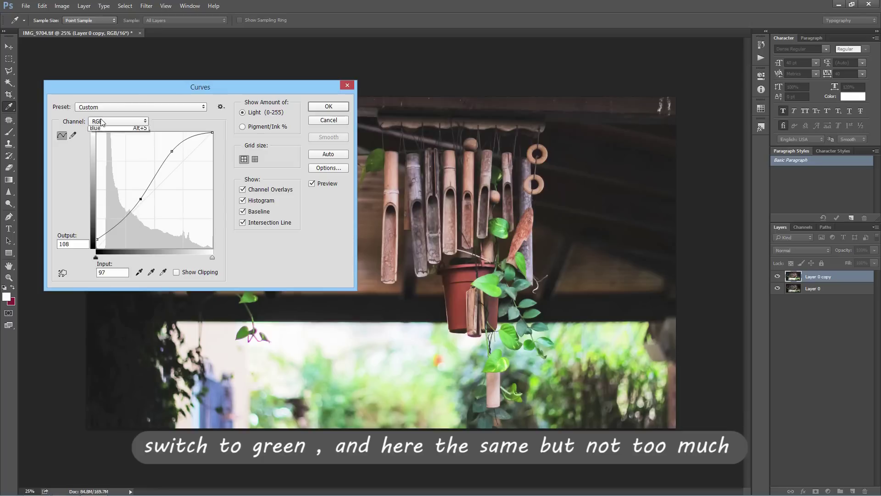
pyautogui.hotkey('alt', '3')
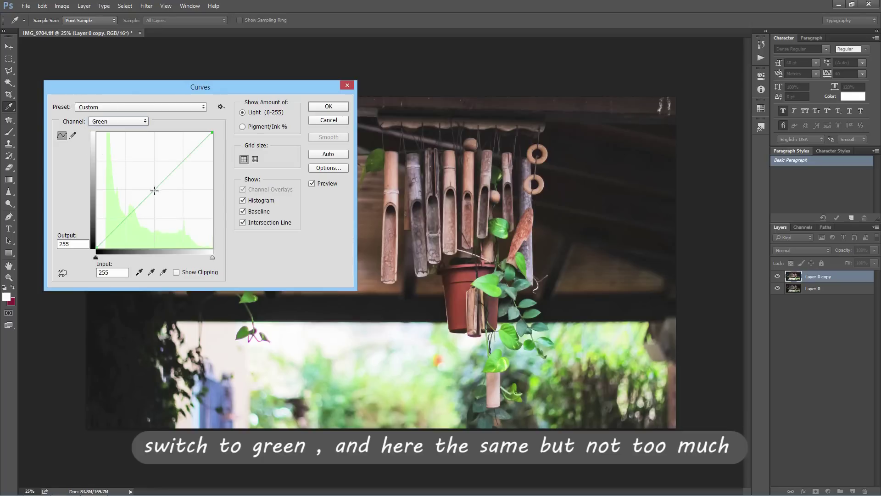
pyautogui.click(154, 190)
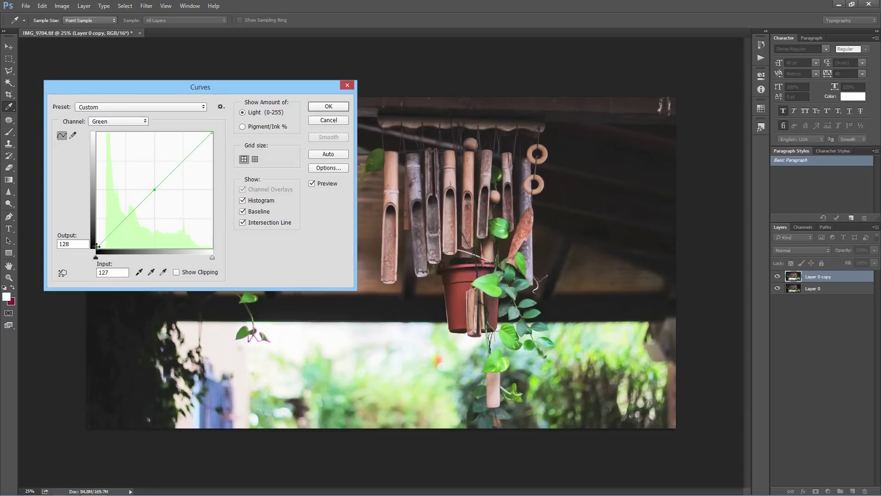
pyautogui.moveTo(95, 248); pyautogui.dragTo(99, 249)
pyautogui.moveTo(212, 133); pyautogui.dragTo(209, 134)
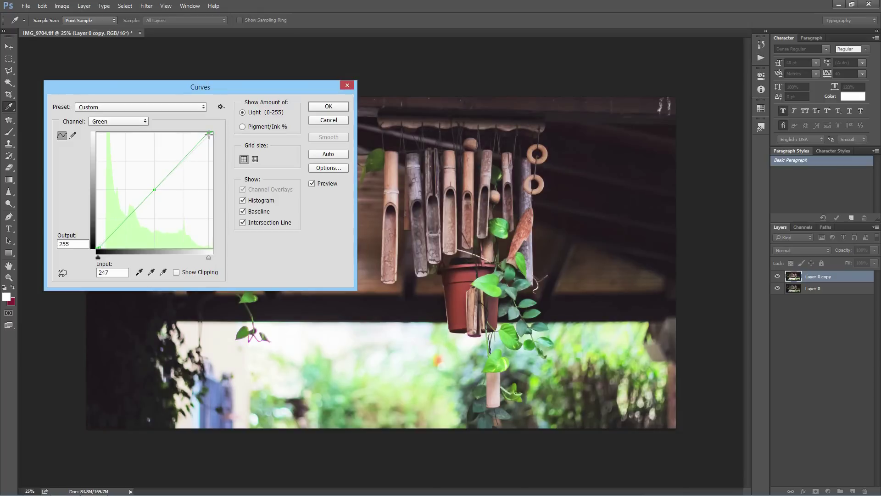
# - On the Red curve, add a midpoint and pull both endpoints inward
pyautogui.click(114, 122)
pyautogui.click(106, 135)
pyautogui.click(150, 192)
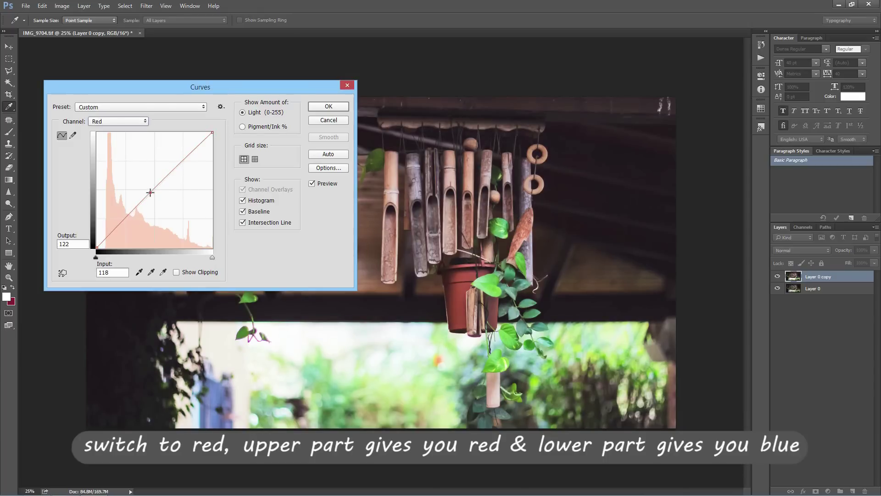
pyautogui.moveTo(212, 132); pyautogui.dragTo(208, 133)
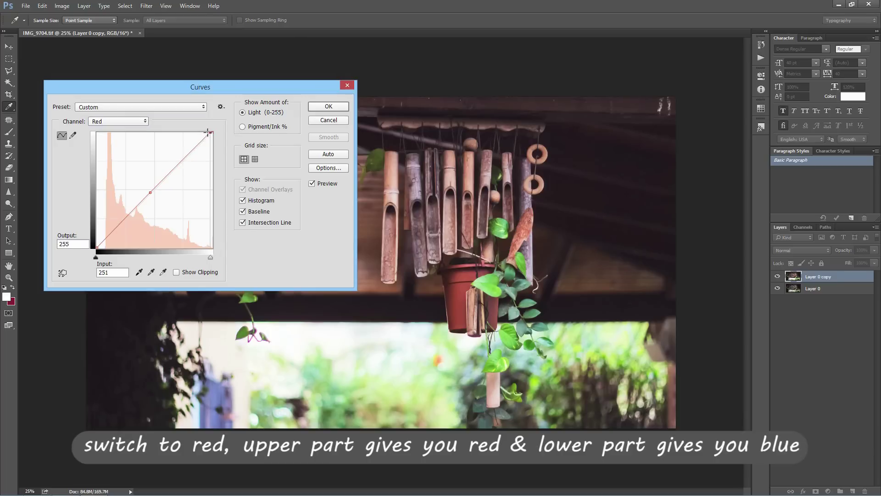
pyautogui.moveTo(97, 248); pyautogui.dragTo(101, 247)
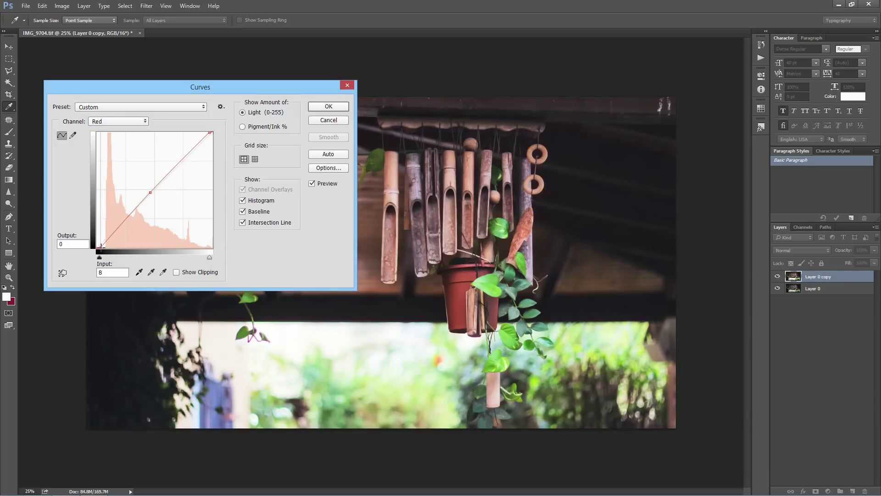
# - Add a second Red point and shape it to lower red around input 70
pyautogui.click(130, 215)
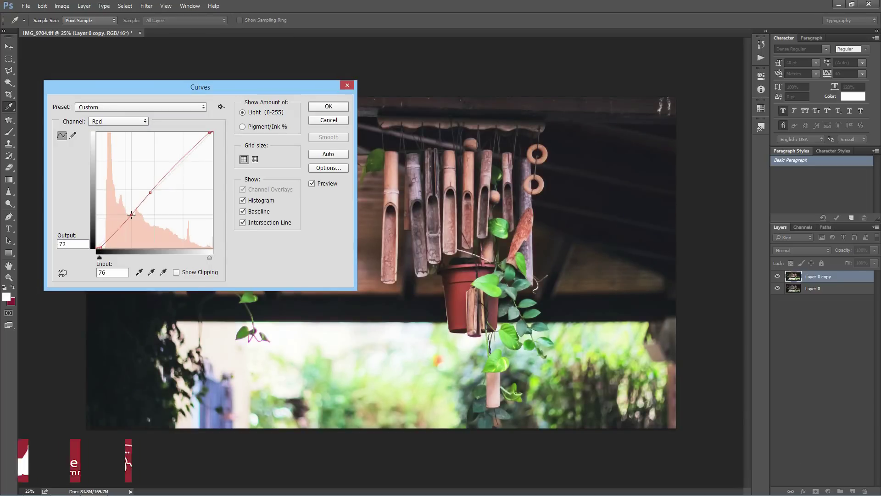
pyautogui.moveTo(131, 215); pyautogui.dragTo(129, 215)
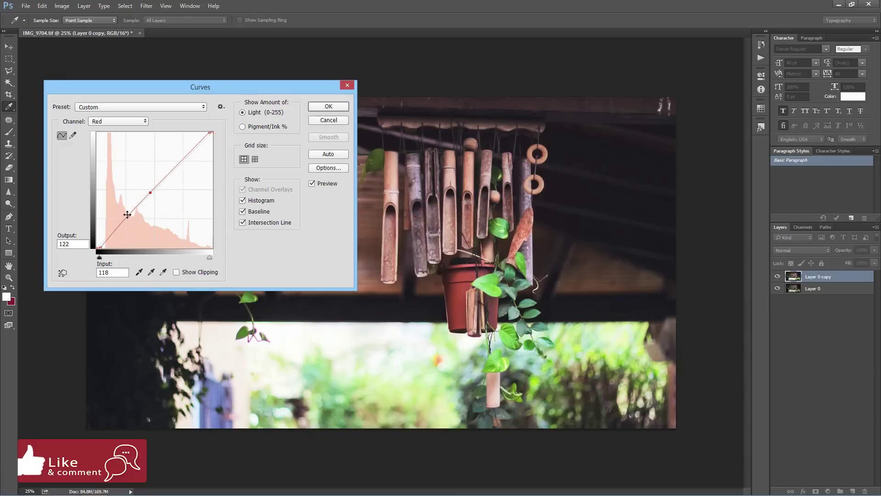
pyautogui.moveTo(128, 215); pyautogui.dragTo(129, 215)
pyautogui.moveTo(128, 215); pyautogui.dragTo(153, 192)
pyautogui.moveTo(153, 192); pyautogui.dragTo(153, 191)
pyautogui.moveTo(210, 132); pyautogui.dragTo(212, 132)
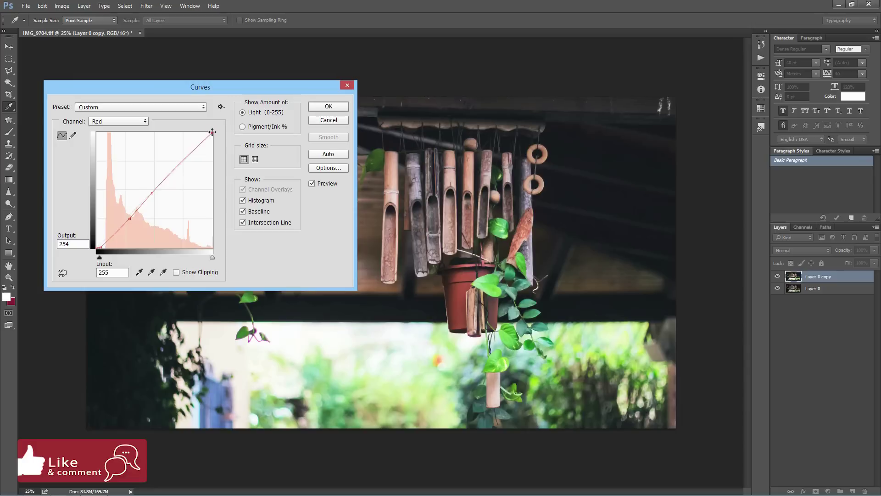
# - Apply the Curves adjustment and add a Color Balance adjustment layer
pyautogui.click(322, 106)
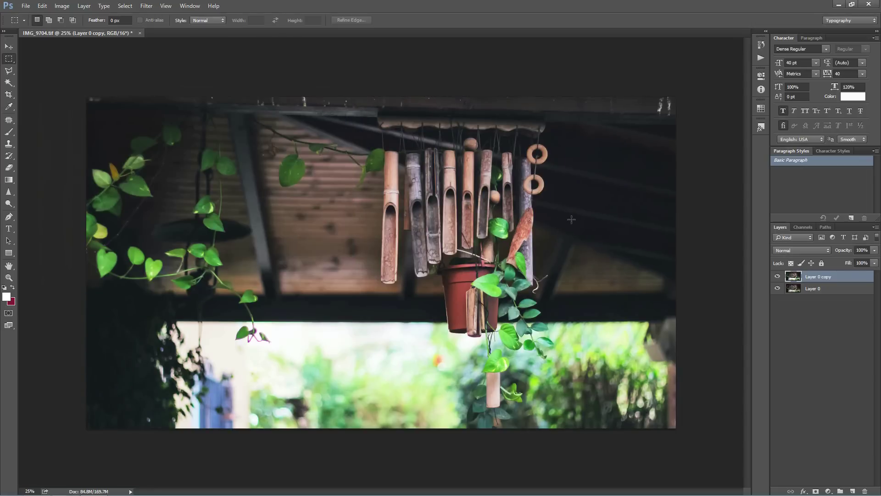
pyautogui.click(9, 47)
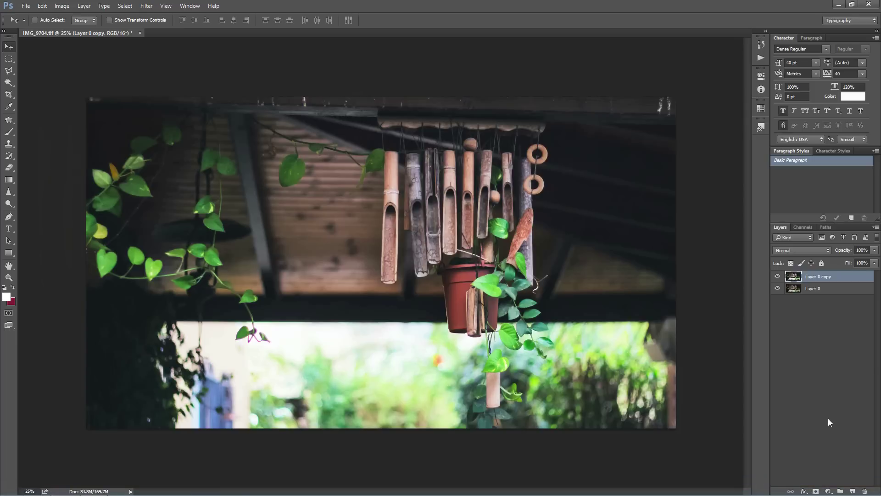
pyautogui.click(828, 491)
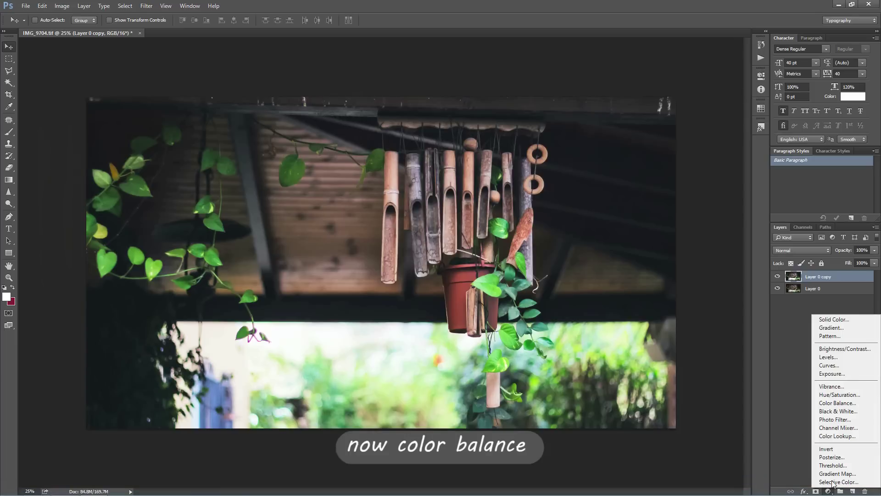
pyautogui.click(837, 403)
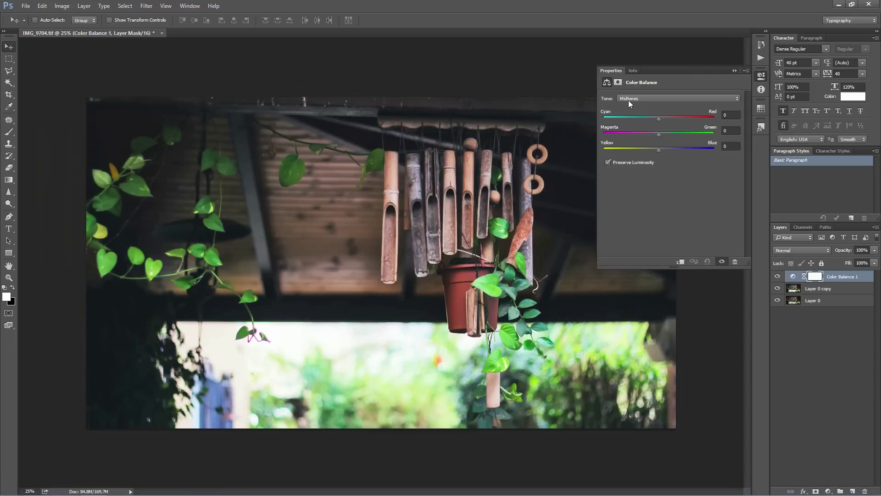
# - Shift the Color Balance shadows toward cyan and blue
pyautogui.click(630, 100)
pyautogui.click(633, 106)
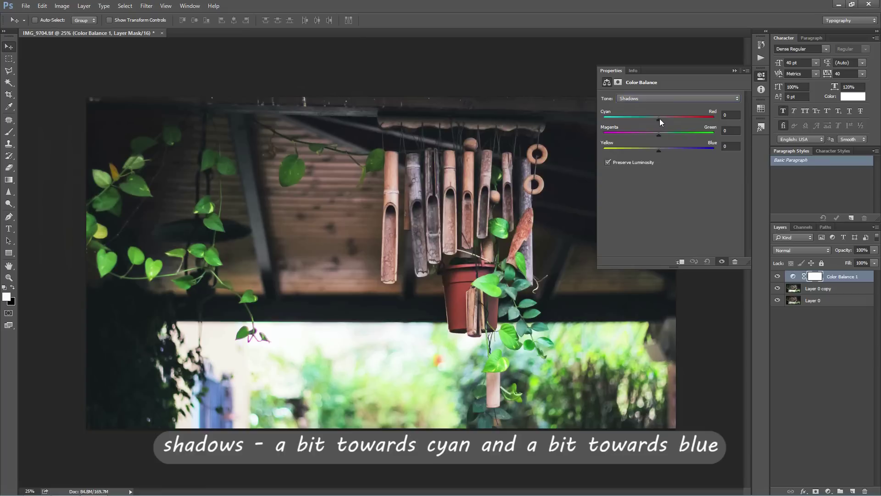
pyautogui.moveTo(659, 118); pyautogui.dragTo(656, 118)
pyautogui.moveTo(660, 148); pyautogui.dragTo(662, 133)
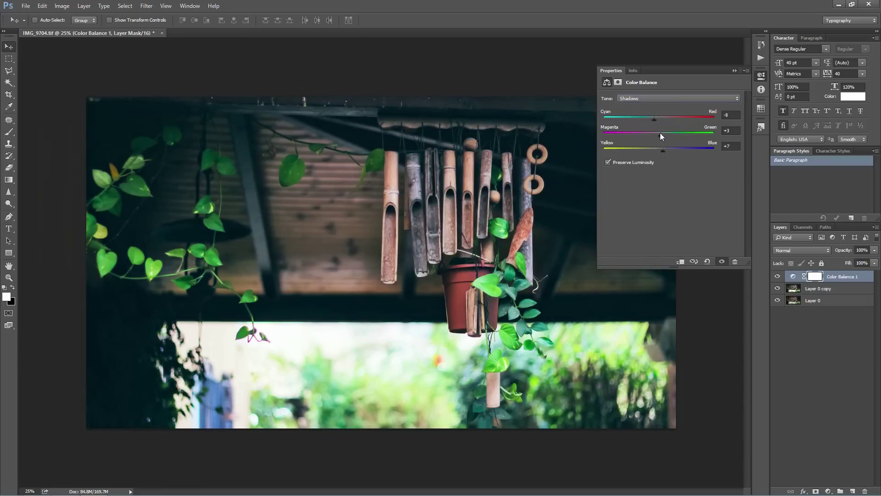
# - Set Color Balance midtones to −14/−5/−11 and highlights to −3/−1/−4
pyautogui.click(643, 98)
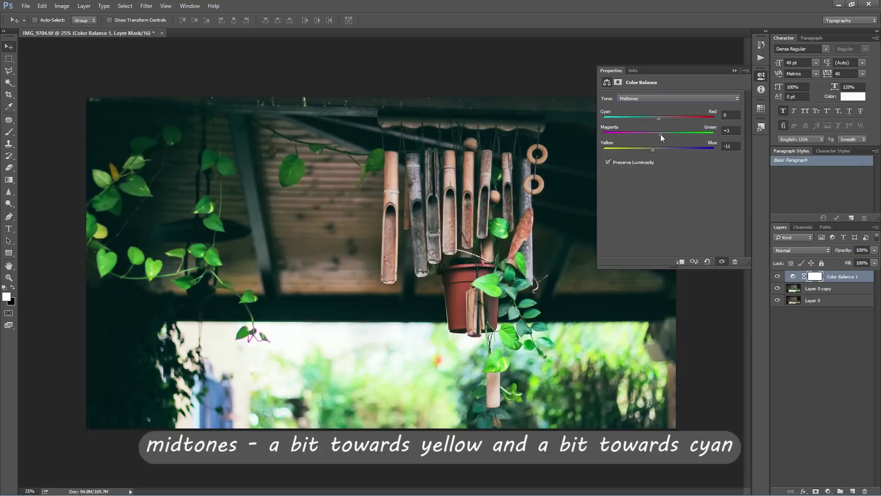
pyautogui.moveTo(662, 134); pyautogui.dragTo(657, 134)
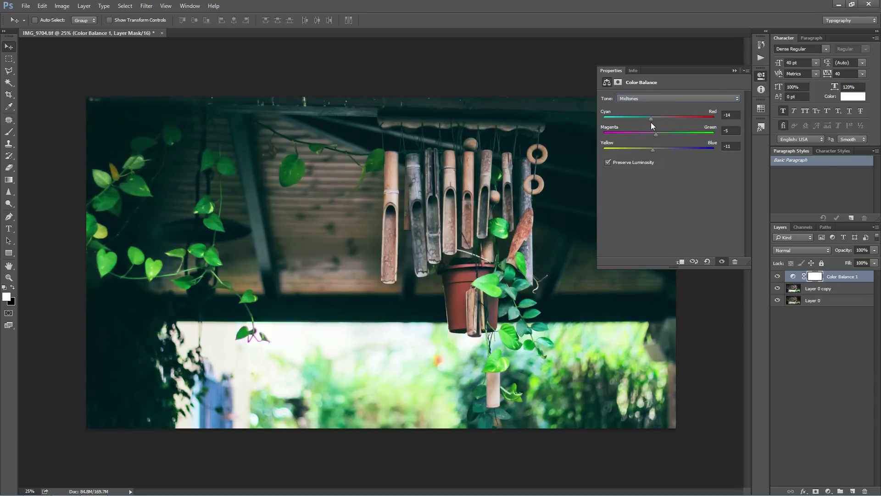
pyautogui.click(646, 98)
pyautogui.click(637, 117)
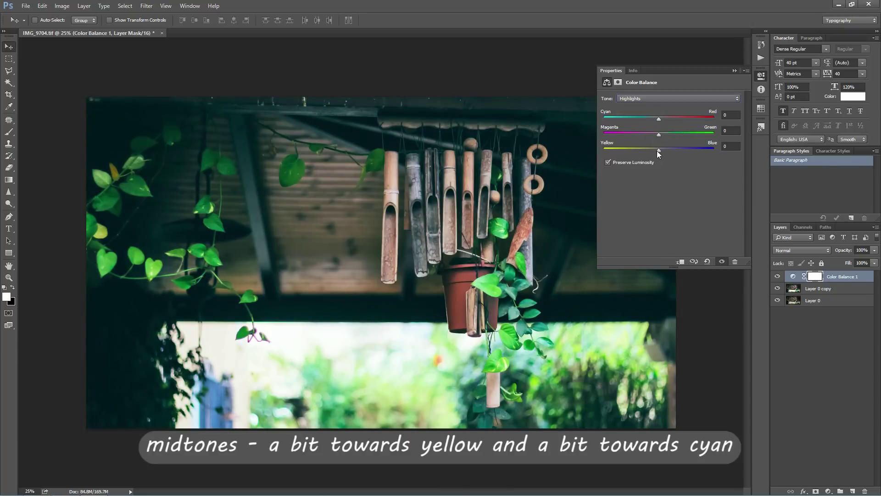
pyautogui.moveTo(658, 150); pyautogui.dragTo(656, 150)
pyautogui.moveTo(655, 121); pyautogui.dragTo(659, 135)
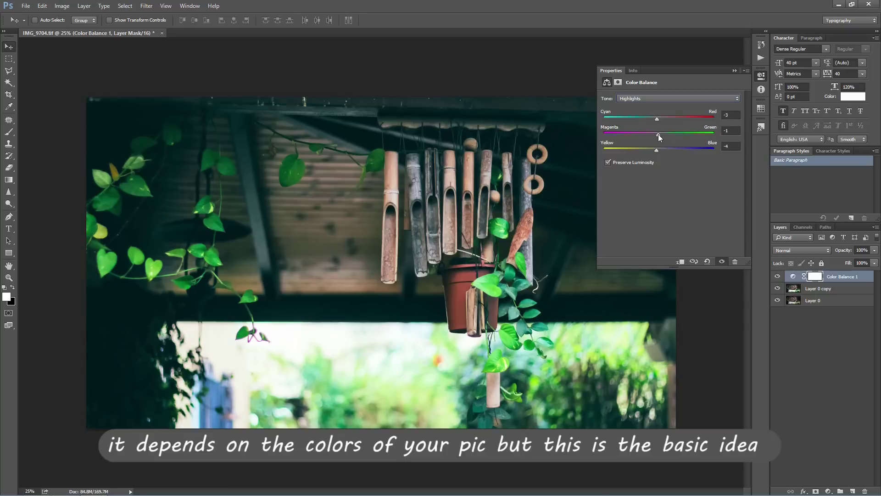
pyautogui.click(734, 70)
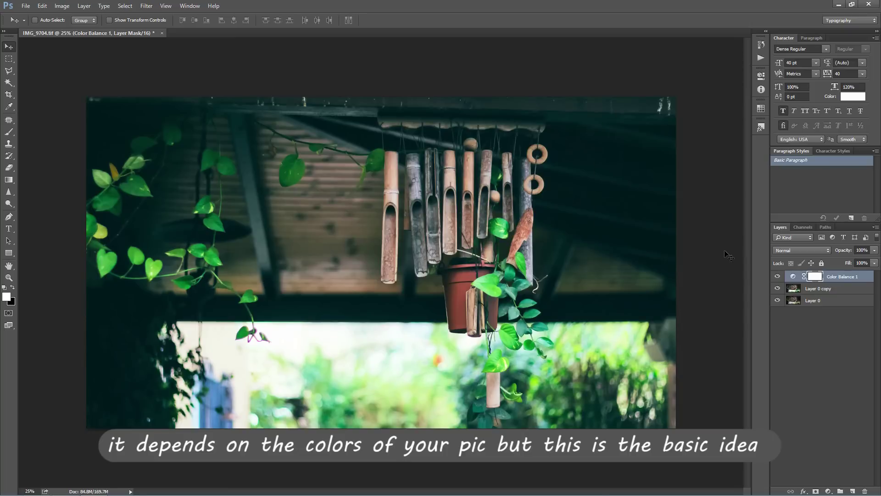
# - Add a Channel Mixer layer whose Red output is Red +94, Blue +15
pyautogui.click(819, 456)
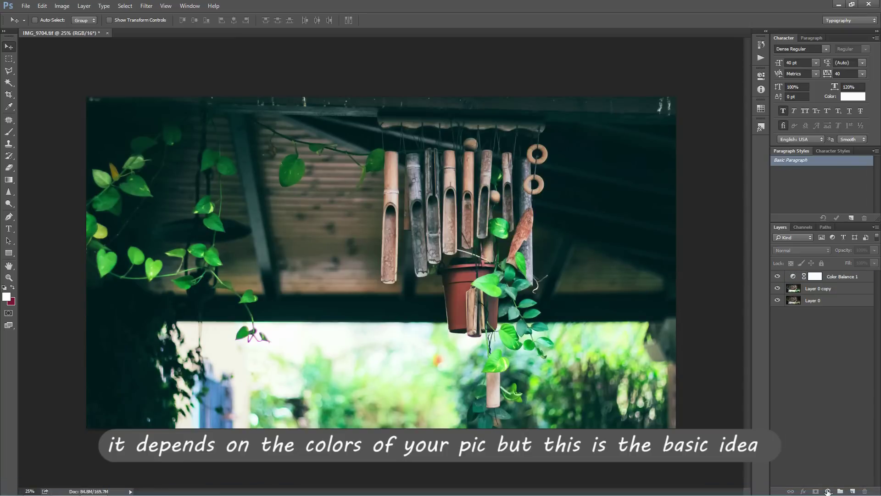
pyautogui.click(828, 491)
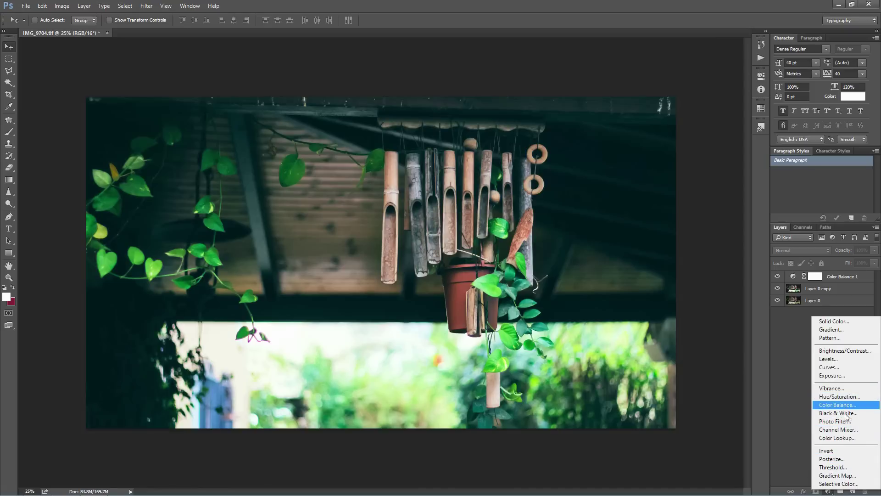
pyautogui.click(836, 430)
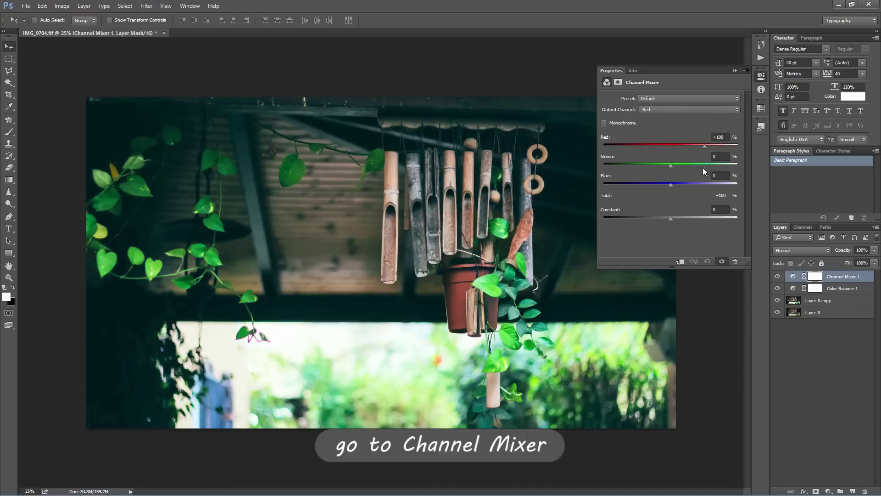
pyautogui.click(655, 109)
pyautogui.moveTo(700, 146); pyautogui.dragTo(703, 147)
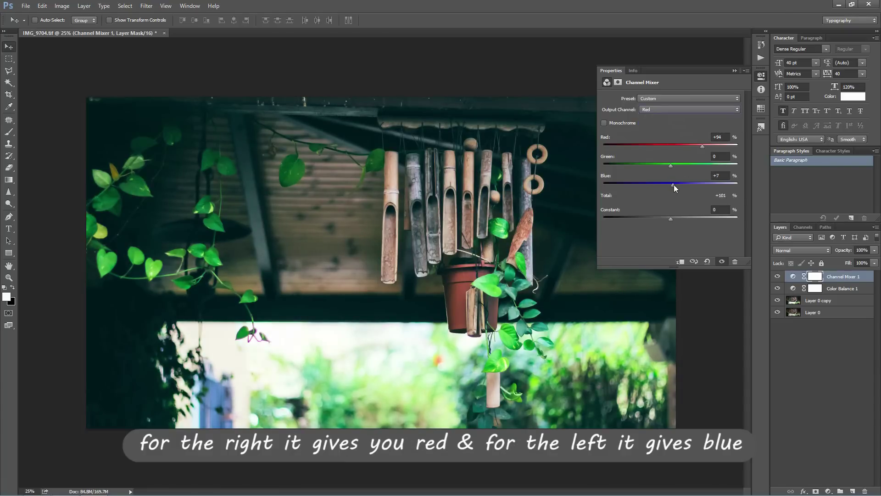
pyautogui.moveTo(674, 185); pyautogui.dragTo(669, 169)
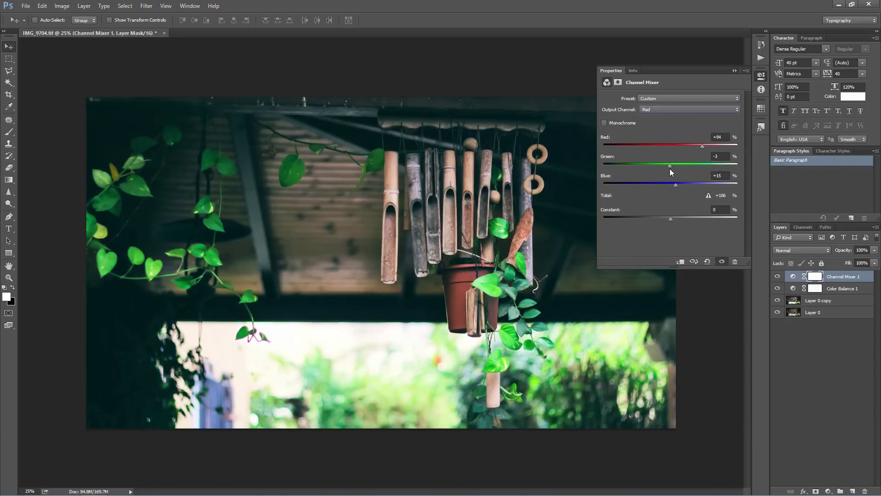
# - Remix the Blue output channel to Red +18, Green −14, Blue +110
pyautogui.click(668, 110)
pyautogui.click(654, 129)
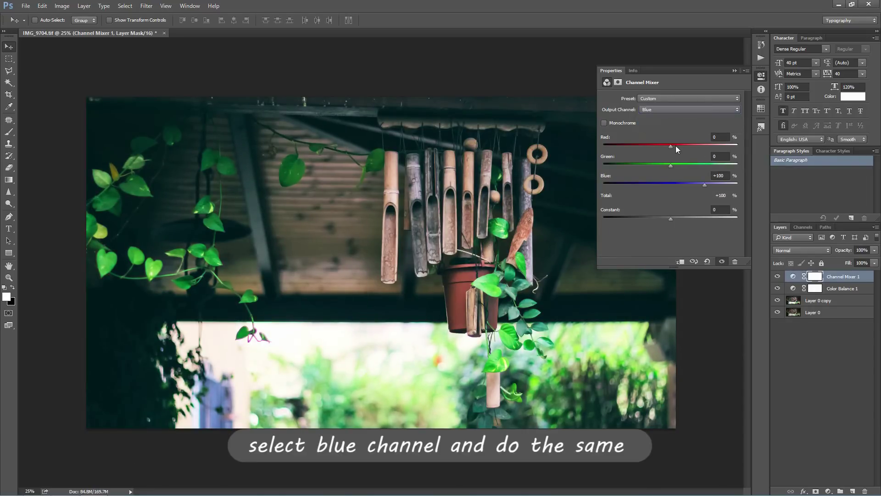
pyautogui.moveTo(673, 146); pyautogui.dragTo(674, 146)
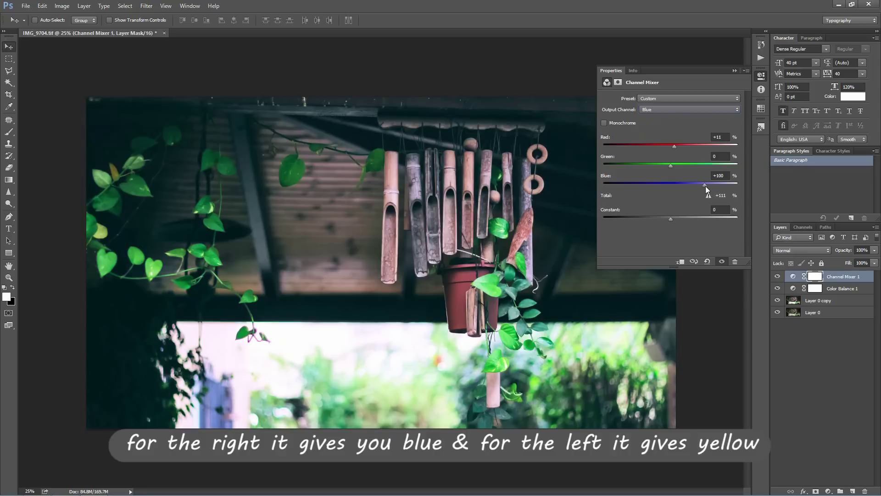
pyautogui.moveTo(669, 165); pyautogui.dragTo(674, 148)
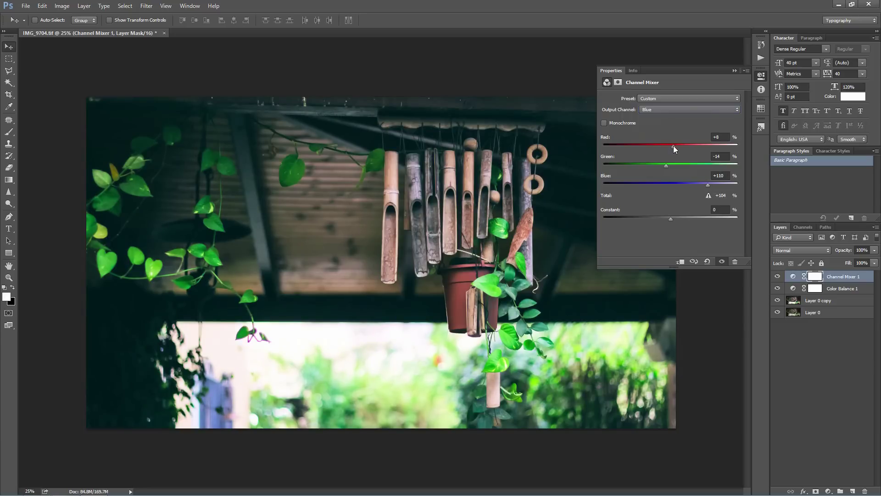
pyautogui.moveTo(674, 146); pyautogui.dragTo(675, 147)
pyautogui.click(733, 71)
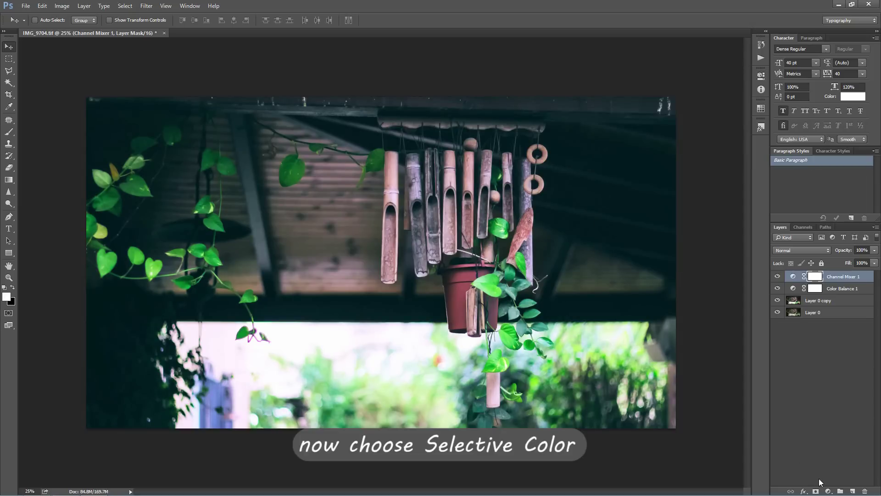
pyautogui.click(829, 491)
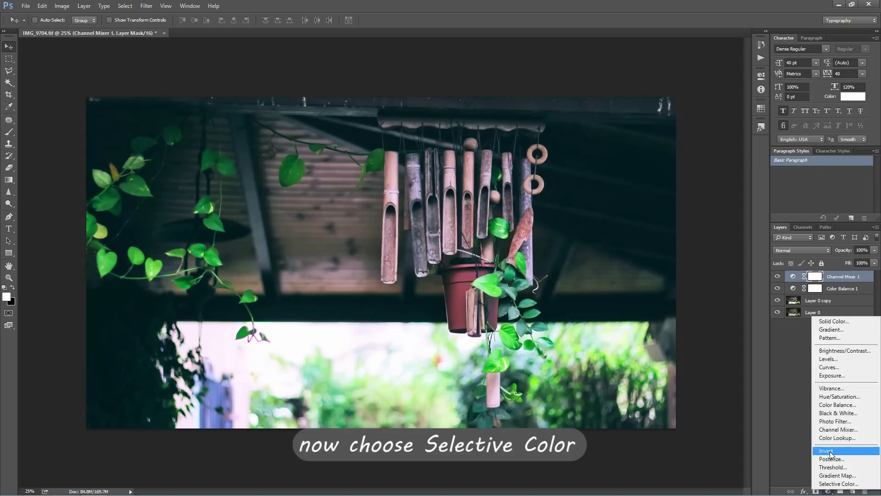
# - Add a Selective Color layer and add yellow to the Yellows
pyautogui.click(829, 483)
pyautogui.click(661, 109)
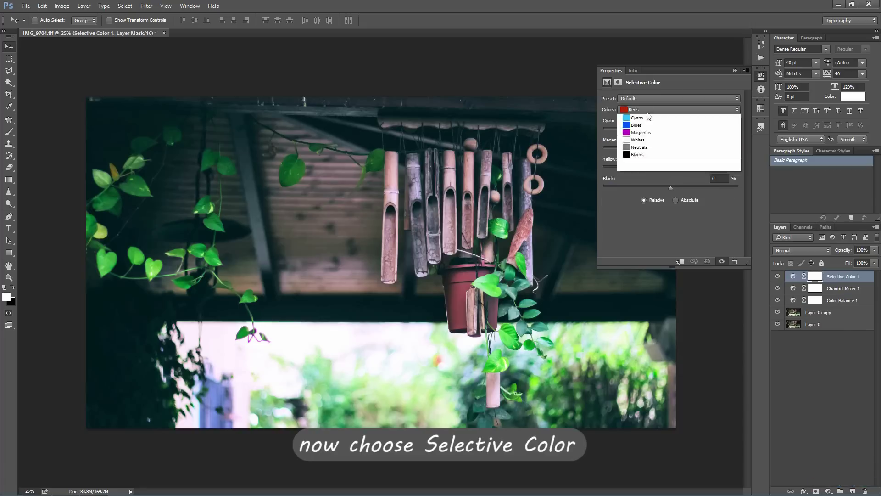
pyautogui.click(647, 120)
pyautogui.moveTo(670, 168)
pyautogui.mouseDown()
pyautogui.moveTo(683, 168)
pyautogui.moveTo(668, 186)
pyautogui.mouseUp()
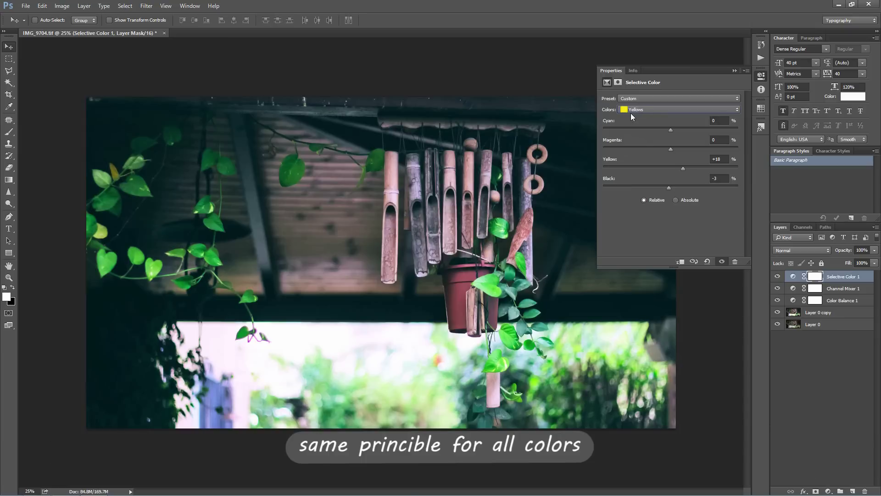
# - Reduce black and add yellow in the Cyans
pyautogui.click(632, 110)
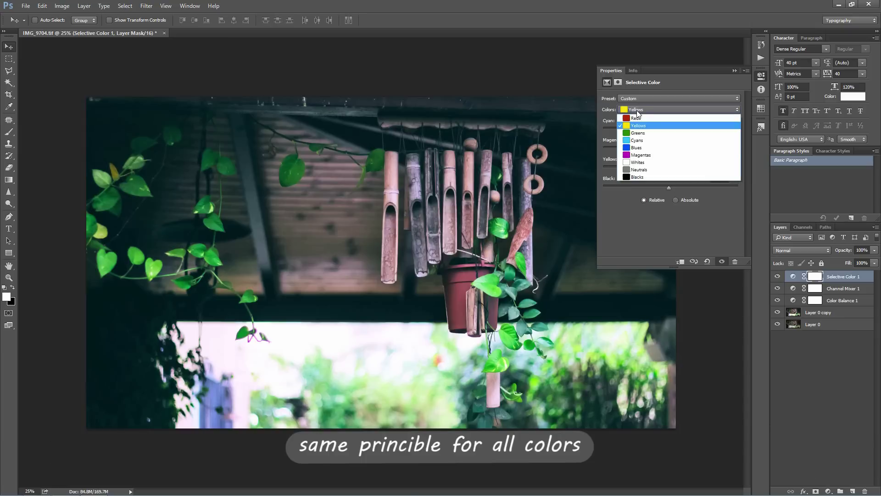
pyautogui.click(638, 140)
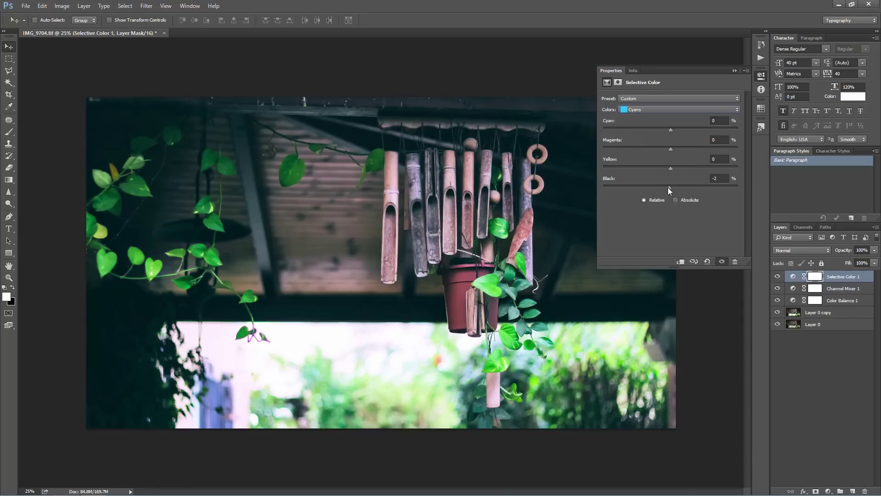
pyautogui.moveTo(669, 188); pyautogui.dragTo(665, 187)
pyautogui.moveTo(674, 168); pyautogui.dragTo(685, 169)
# - Set the Greens to Cyan +12 and Black +8
pyautogui.click(638, 110)
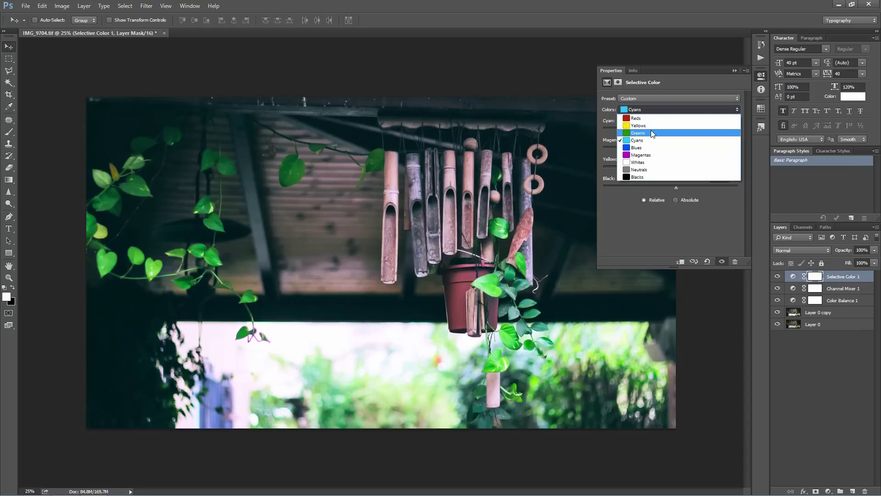
pyautogui.click(652, 132)
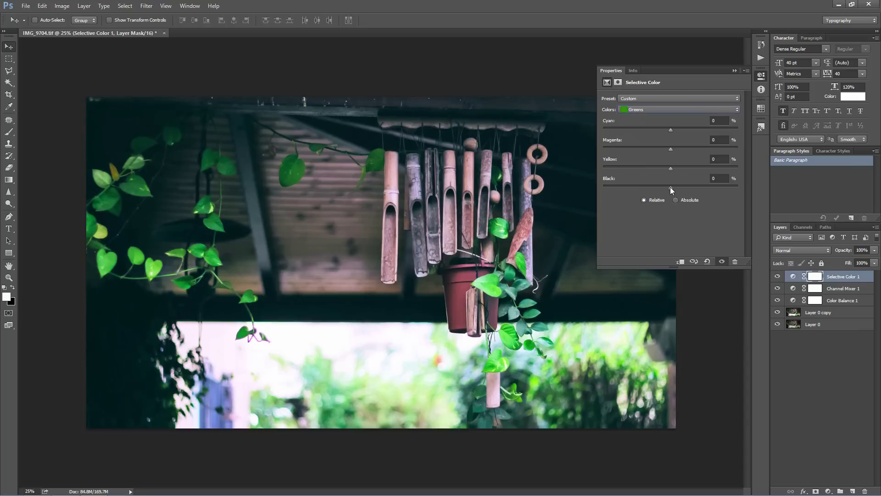
pyautogui.moveTo(670, 187)
pyautogui.mouseDown()
pyautogui.moveTo(679, 189)
pyautogui.moveTo(651, 186)
pyautogui.moveTo(672, 187)
pyautogui.mouseUp()
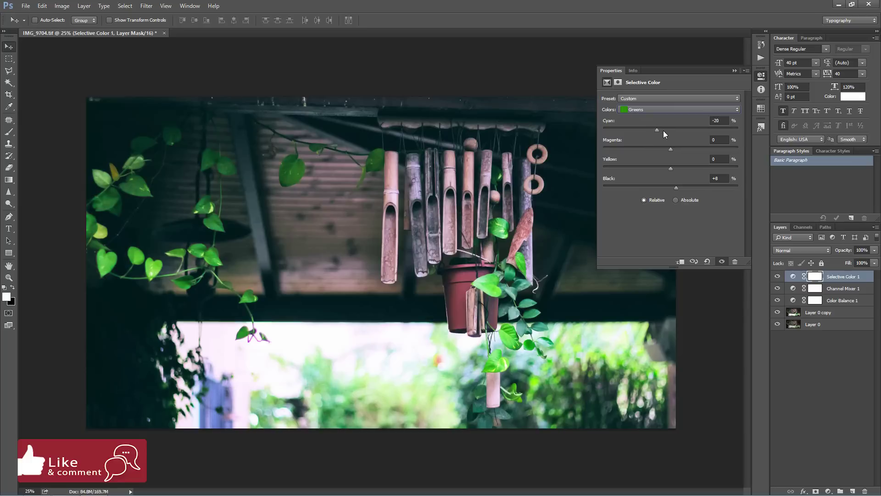
pyautogui.moveTo(676, 133)
pyautogui.mouseDown()
pyautogui.moveTo(657, 133)
pyautogui.moveTo(687, 135)
pyautogui.moveTo(651, 135)
pyautogui.moveTo(687, 137)
pyautogui.mouseUp()
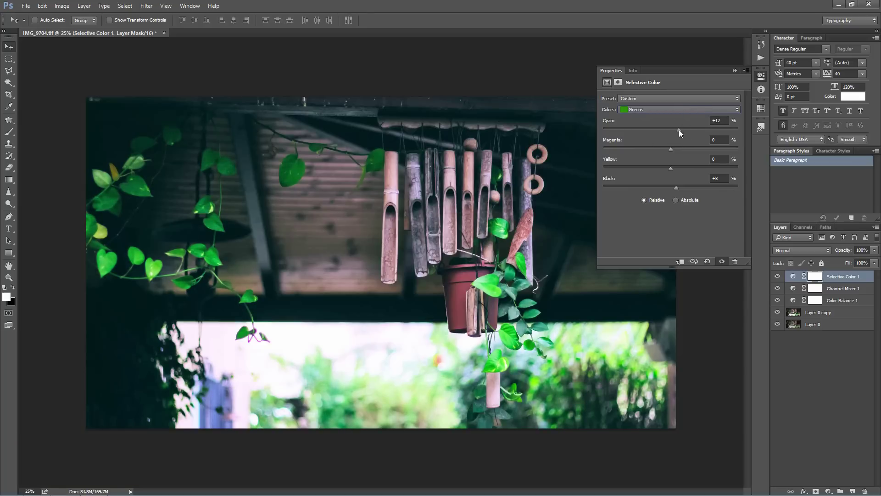
pyautogui.click(650, 112)
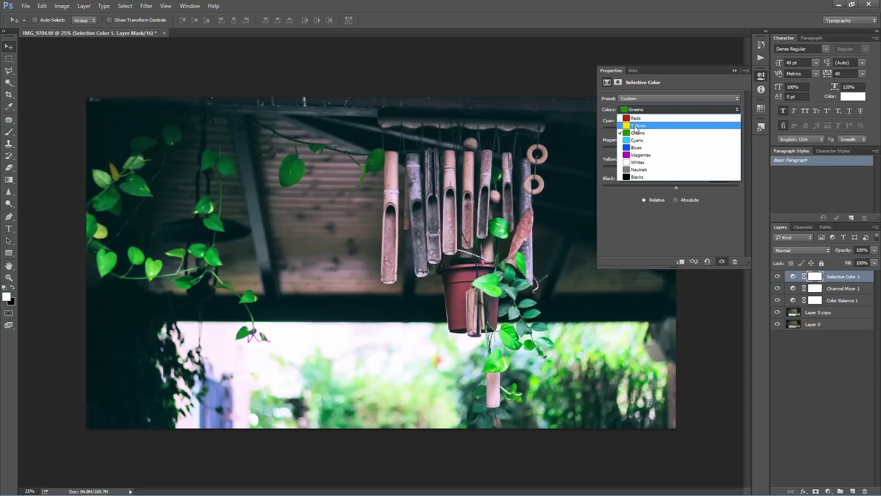
# - Set Selective Color 1's Reds to Magenta −2, Yellow +29, Black +36
pyautogui.click(633, 120)
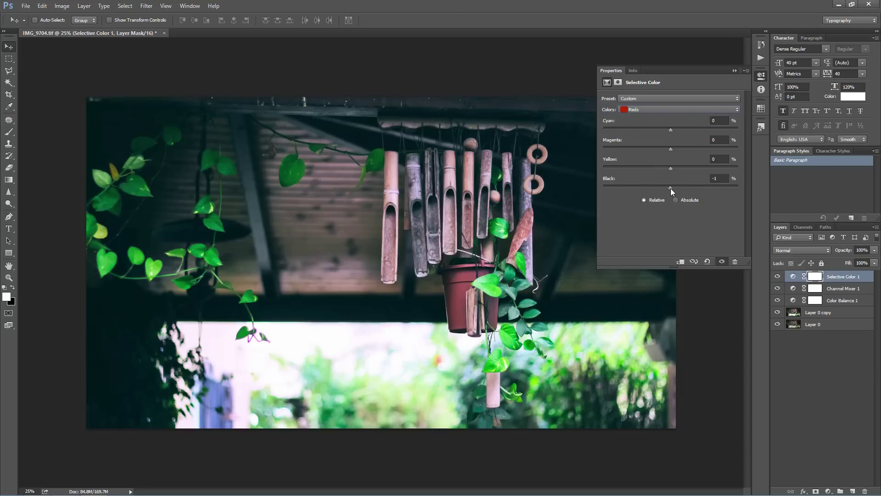
pyautogui.moveTo(679, 188); pyautogui.dragTo(704, 192)
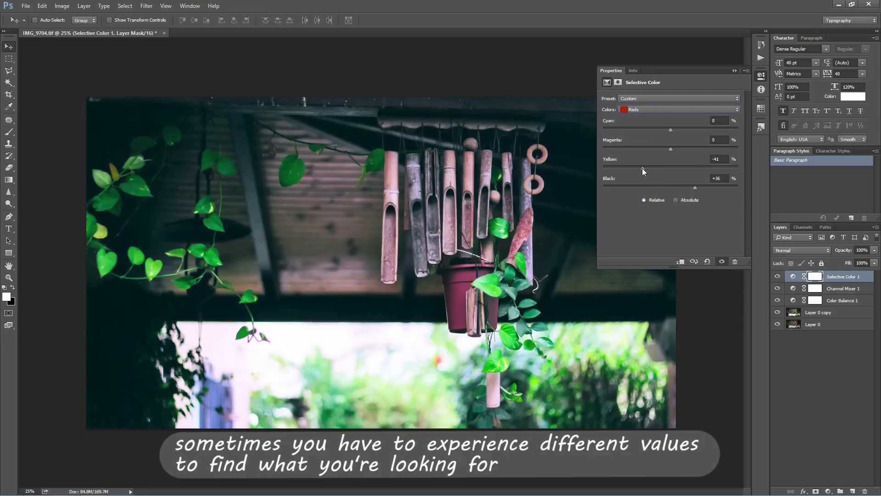
pyautogui.moveTo(700, 170); pyautogui.dragTo(669, 149)
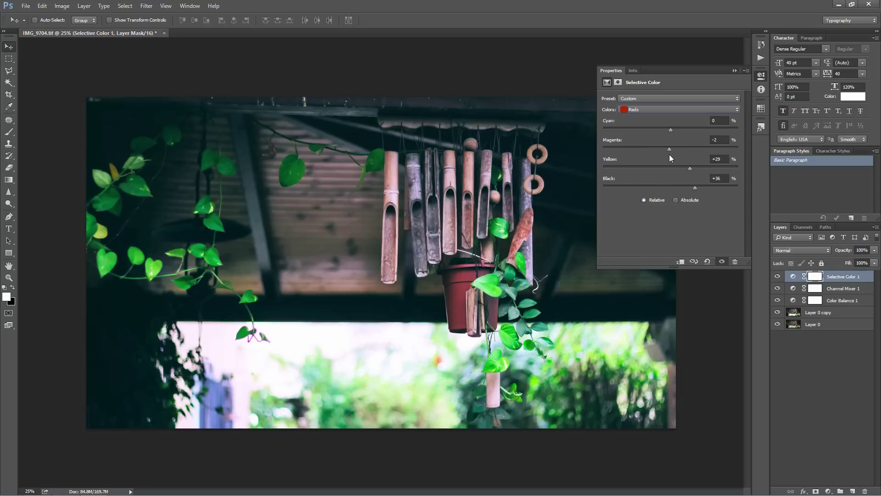
pyautogui.click(734, 70)
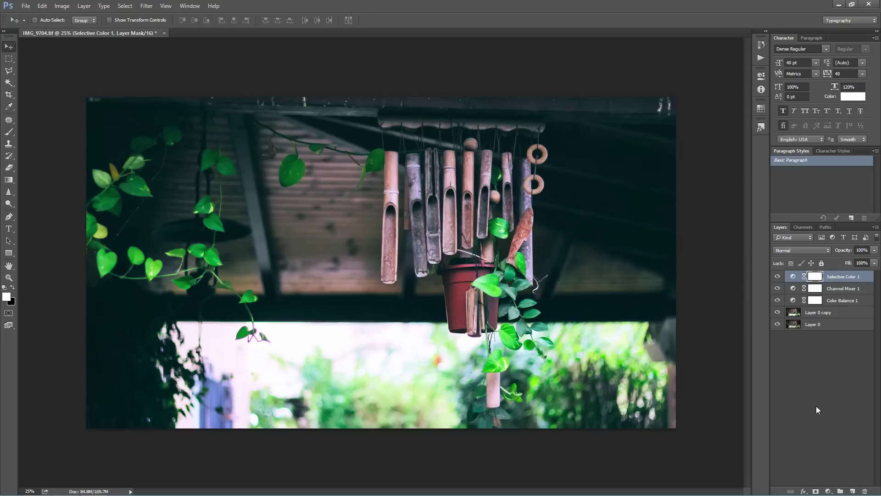
pyautogui.click(828, 491)
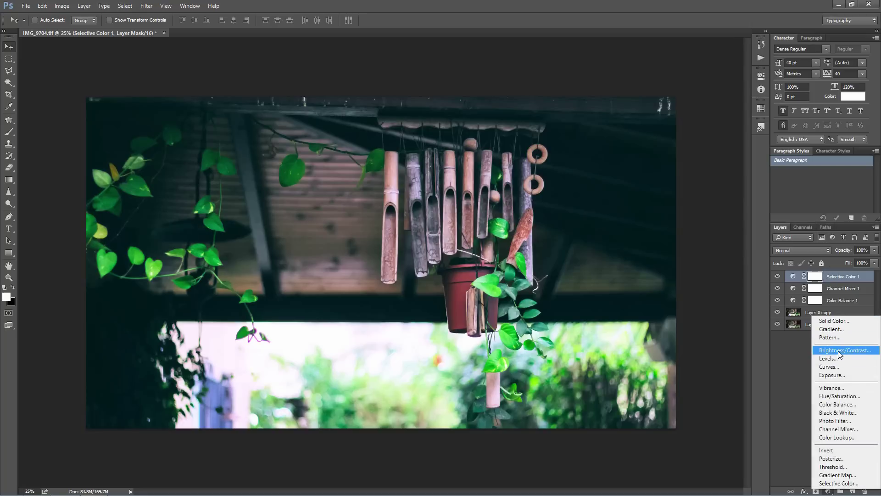
# - Add a dark brown (#130601) Solid Color fill layer
pyautogui.click(827, 322)
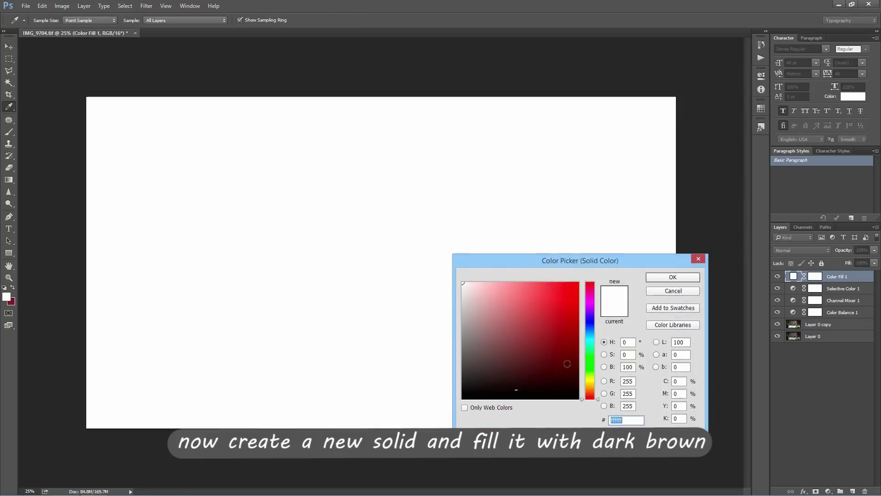
pyautogui.moveTo(568, 364); pyautogui.dragTo(572, 388)
pyautogui.click(590, 394)
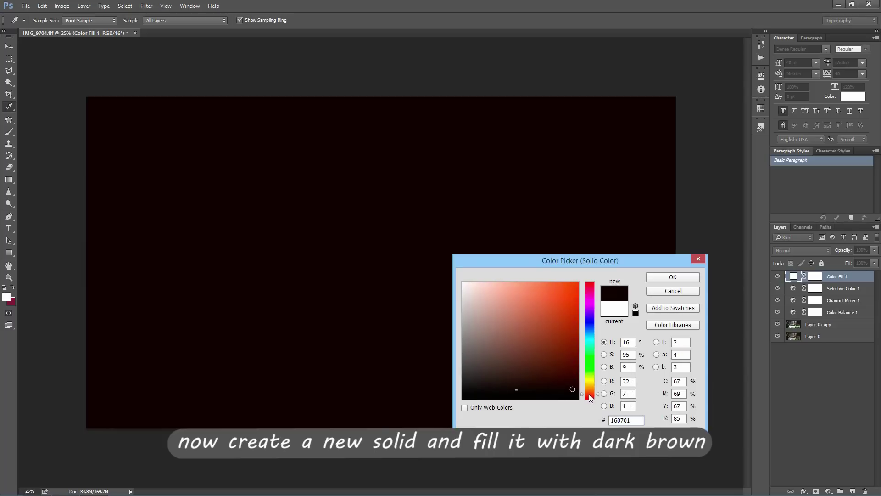
pyautogui.click(572, 390)
pyautogui.click(651, 278)
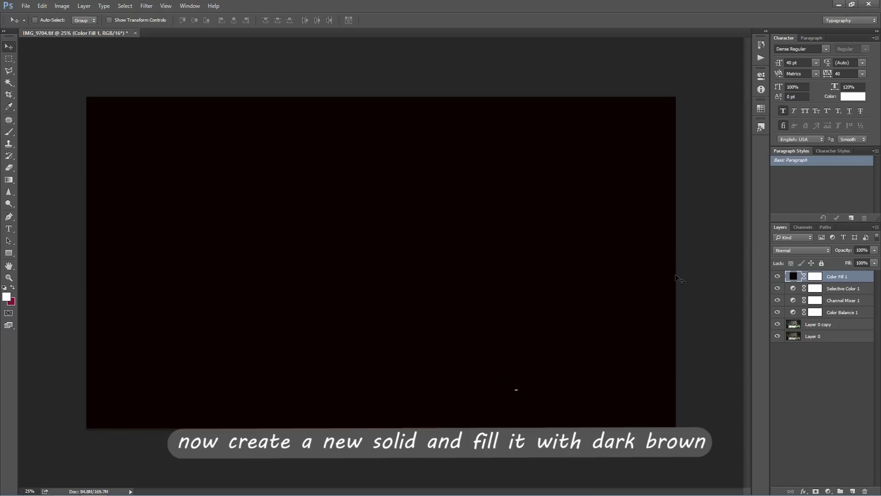
# - Blend the brown fill layer as Subtract with Fill at 40%
pyautogui.click(783, 249)
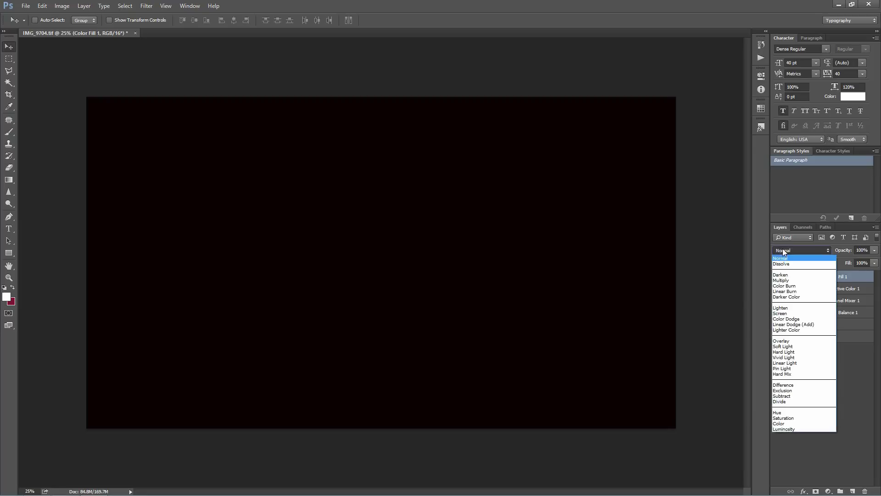
pyautogui.click(783, 395)
pyautogui.click(849, 264)
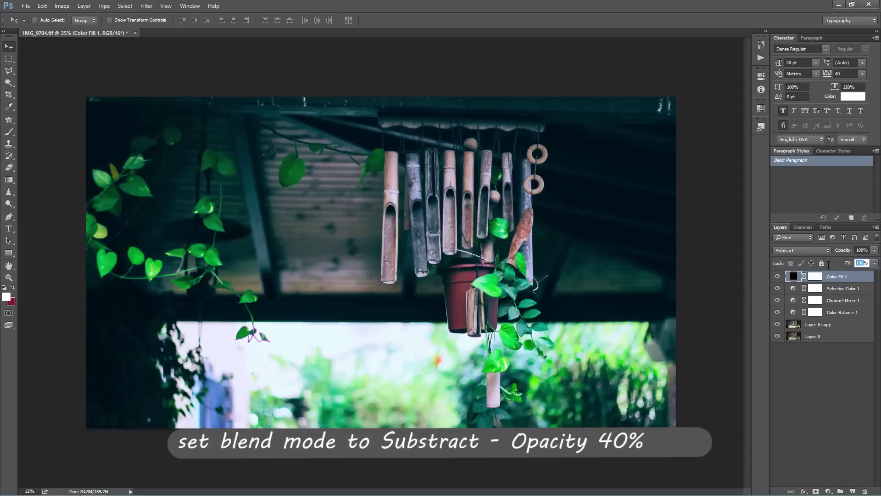
pyautogui.write('40')
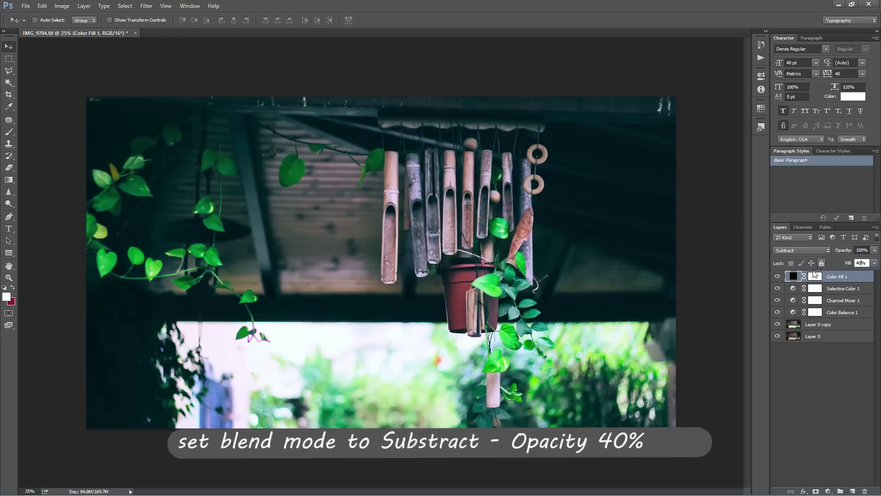
pyautogui.click(828, 289)
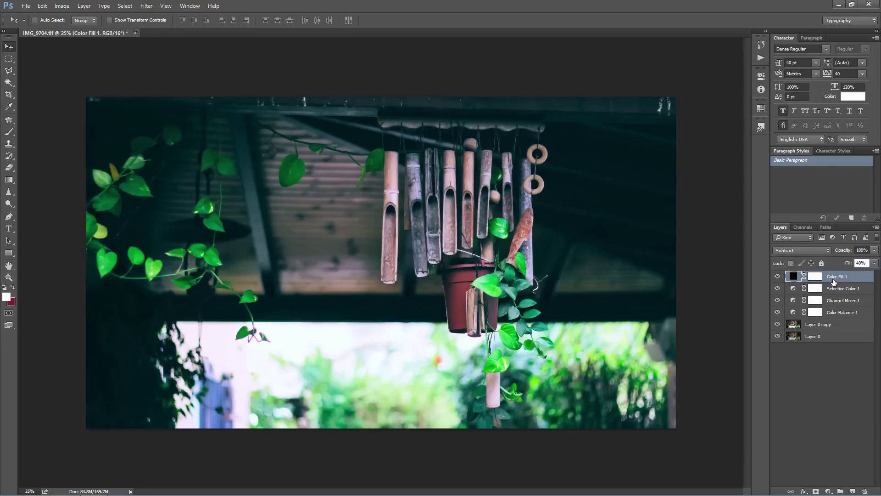
# - Duplicate Color Fill 1 and set the copy to Color blending at 18% Fill
pyautogui.hotkey('ctrl', 'j')
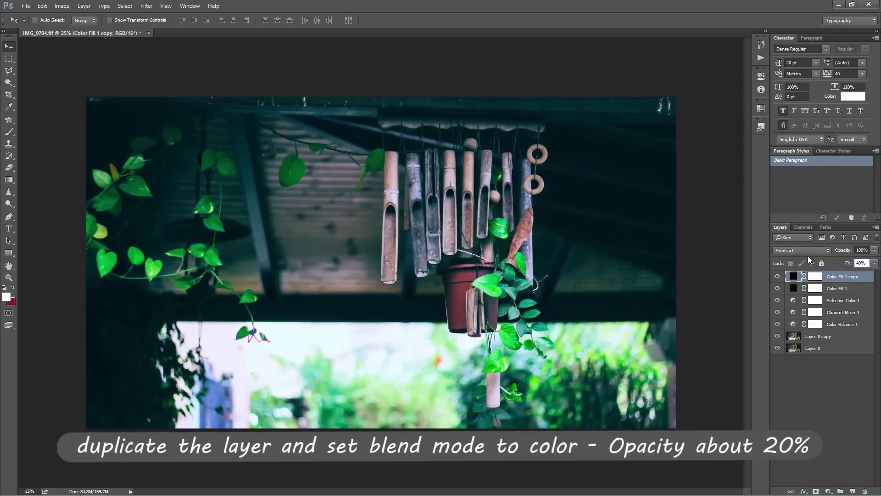
pyautogui.click(805, 255)
pyautogui.click(780, 349)
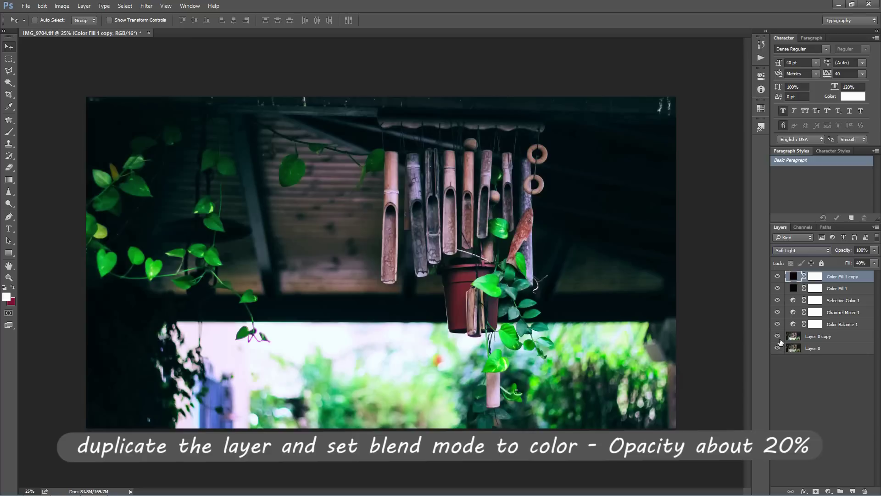
pyautogui.click(799, 252)
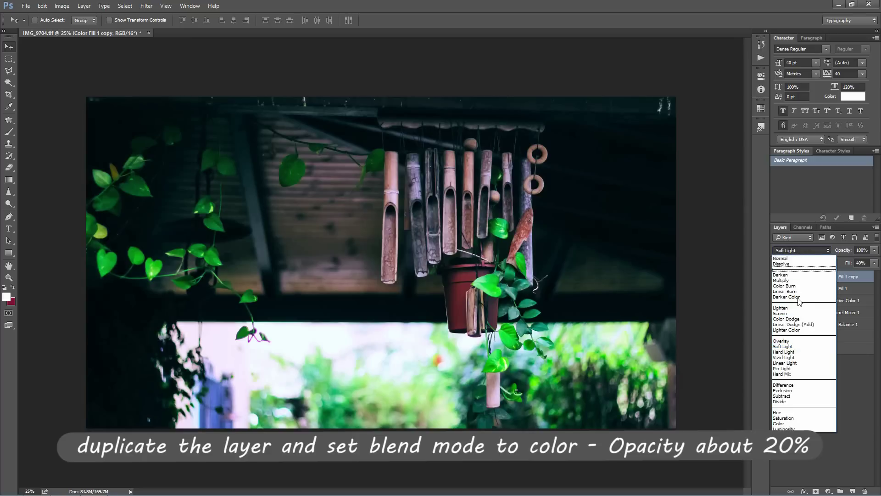
pyautogui.click(783, 308)
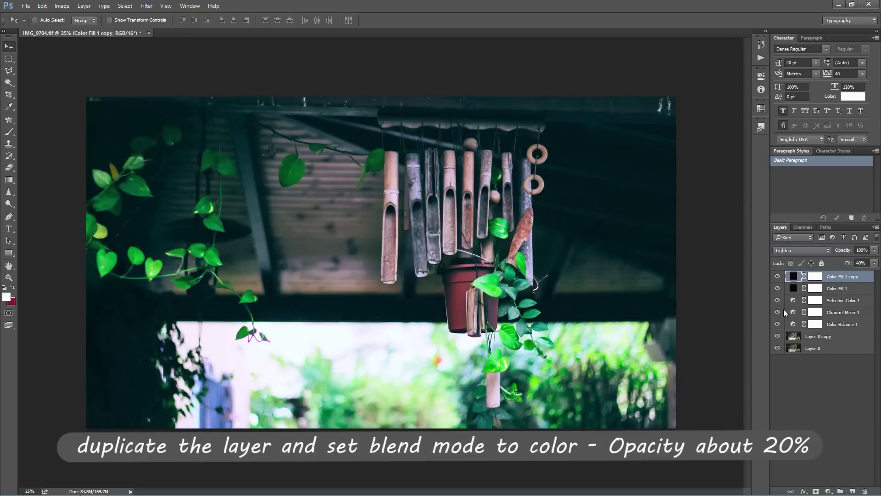
pyautogui.click(811, 249)
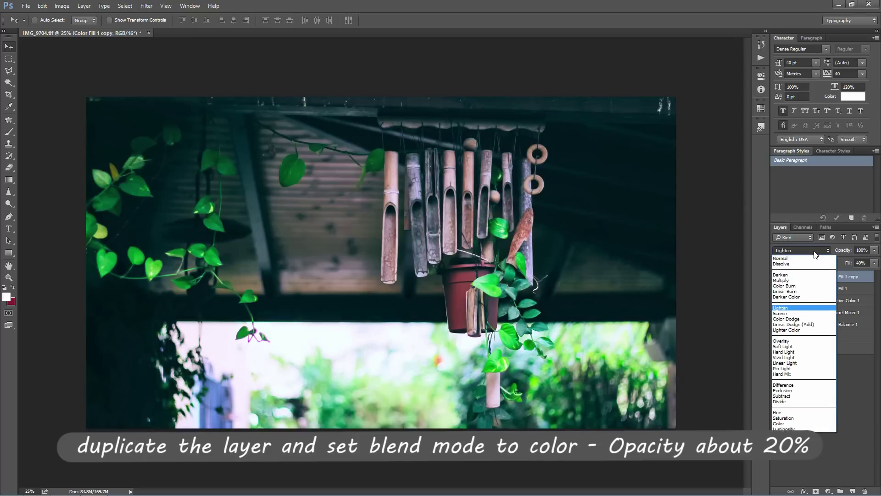
pyautogui.click(783, 423)
pyautogui.moveTo(847, 263); pyautogui.dragTo(825, 267)
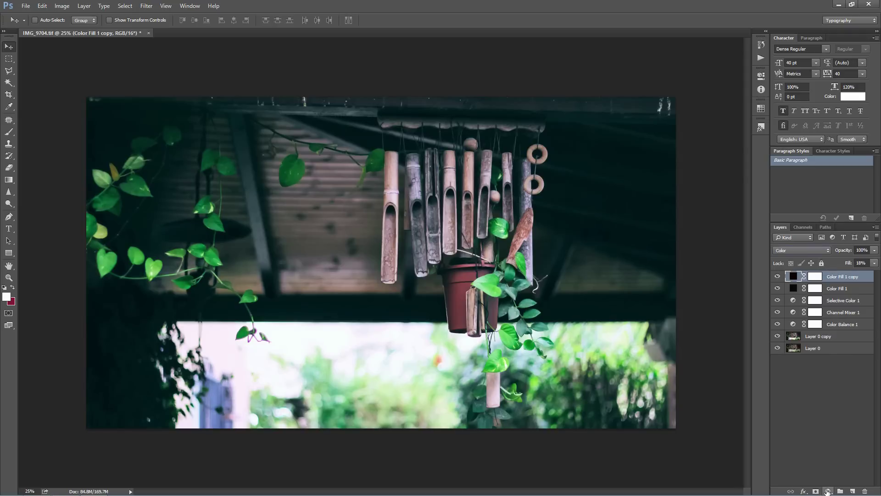
pyautogui.click(828, 491)
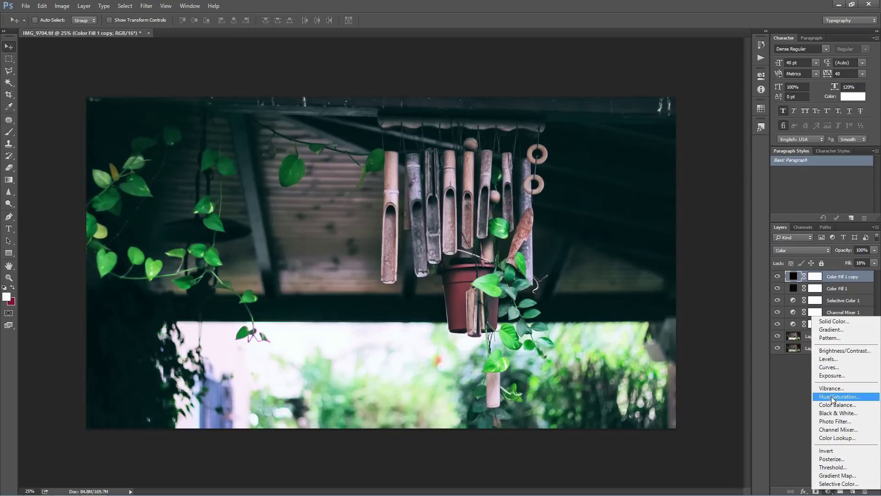
# - Add a Gradient Map layer using the Violet, Orange preset
pyautogui.click(822, 476)
pyautogui.click(667, 104)
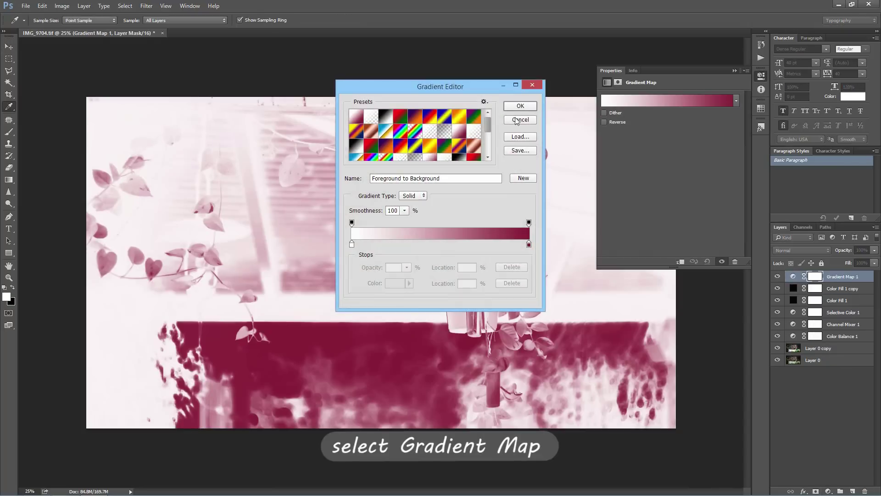
pyautogui.click(415, 117)
pyautogui.press('Return')
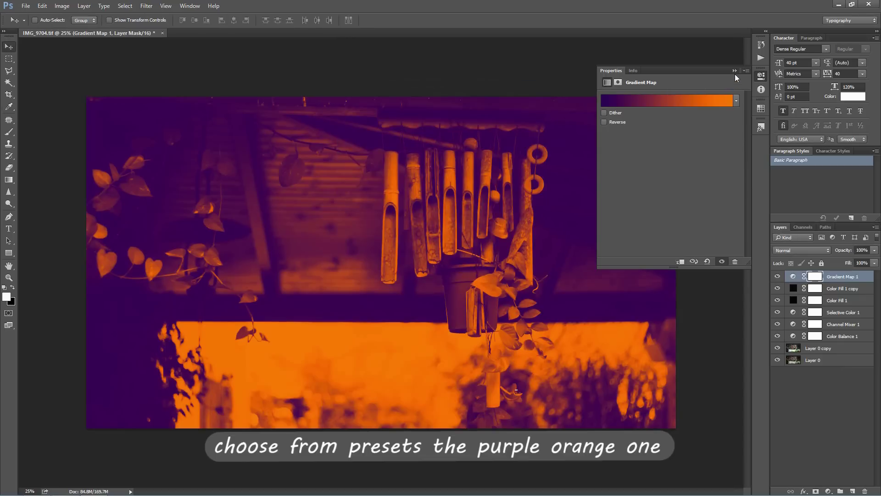
pyautogui.click(734, 70)
# - Blend the Gradient Map as Soft Light with Fill at 20%
pyautogui.click(784, 250)
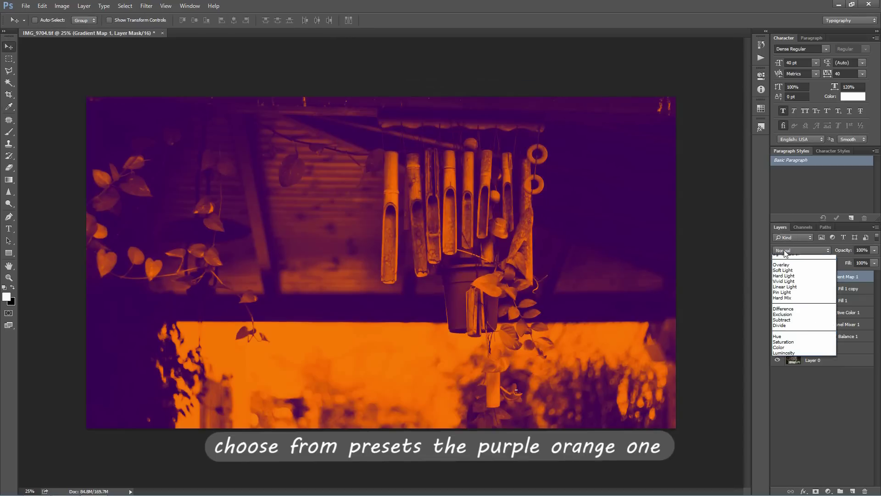
pyautogui.click(788, 326)
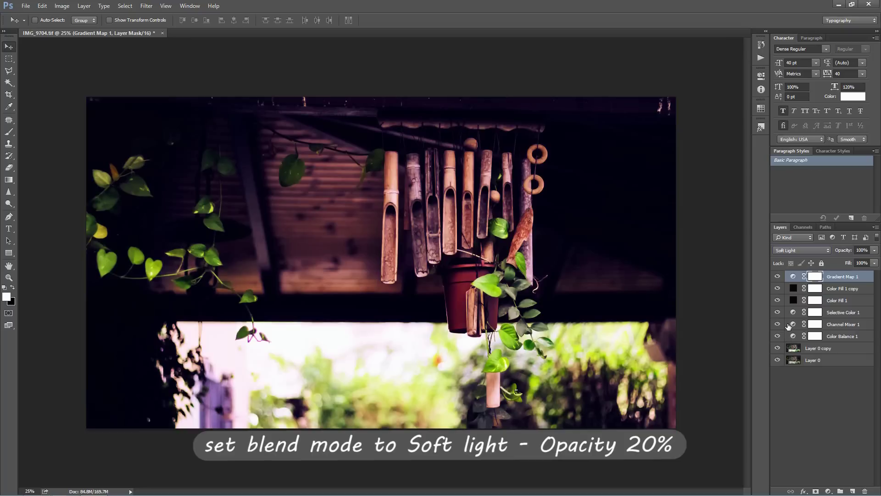
pyautogui.click(851, 262)
pyautogui.write('20')
pyautogui.press('Return')
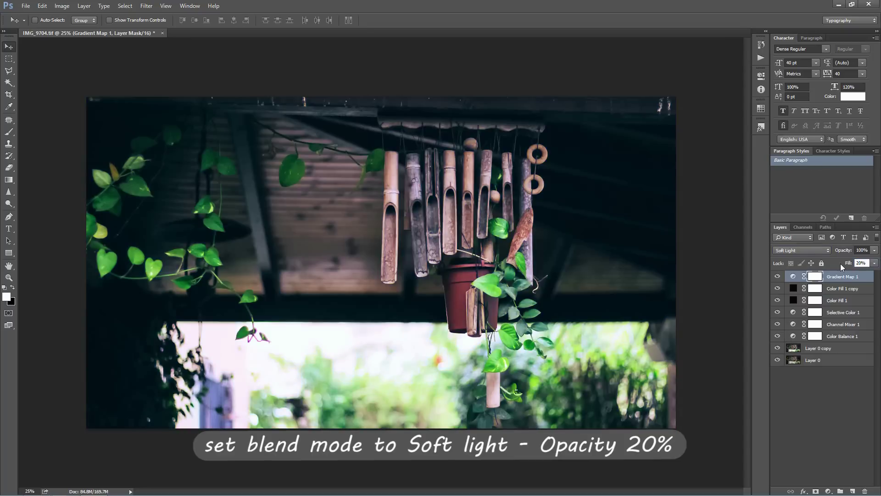
pyautogui.click(829, 492)
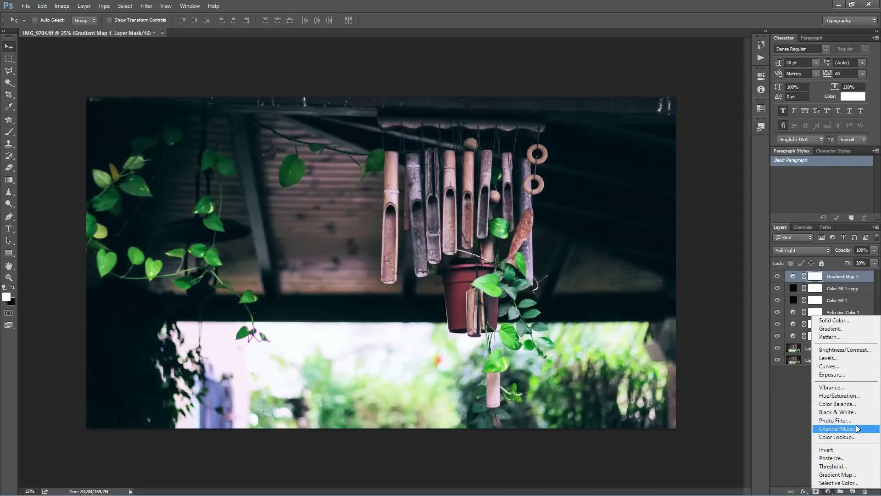
# - Add a Vibrance layer with Vibrance 20 and Saturation 5
pyautogui.click(831, 387)
pyautogui.click(723, 100)
pyautogui.write('20')
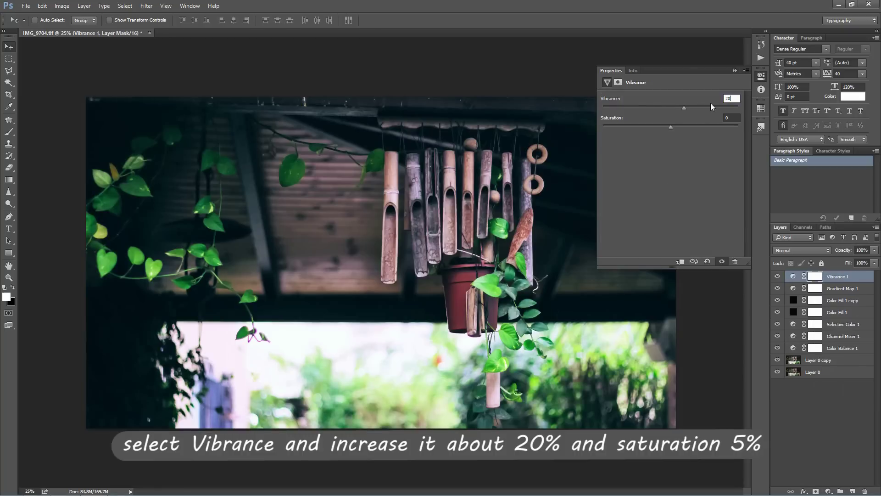
pyautogui.click(725, 118)
pyautogui.write('5')
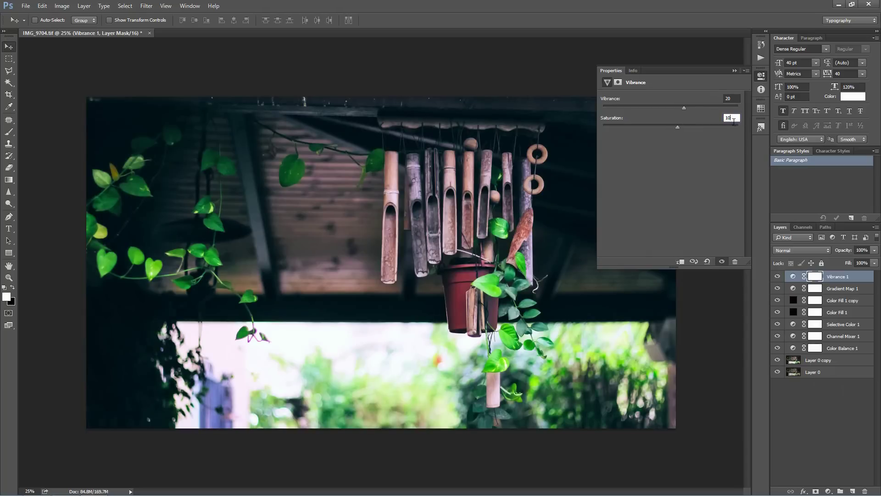
pyautogui.click(735, 71)
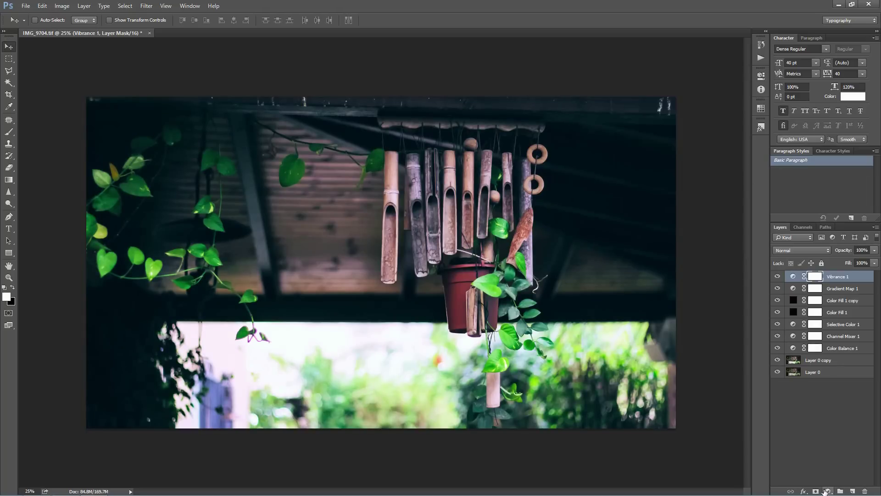
pyautogui.click(828, 491)
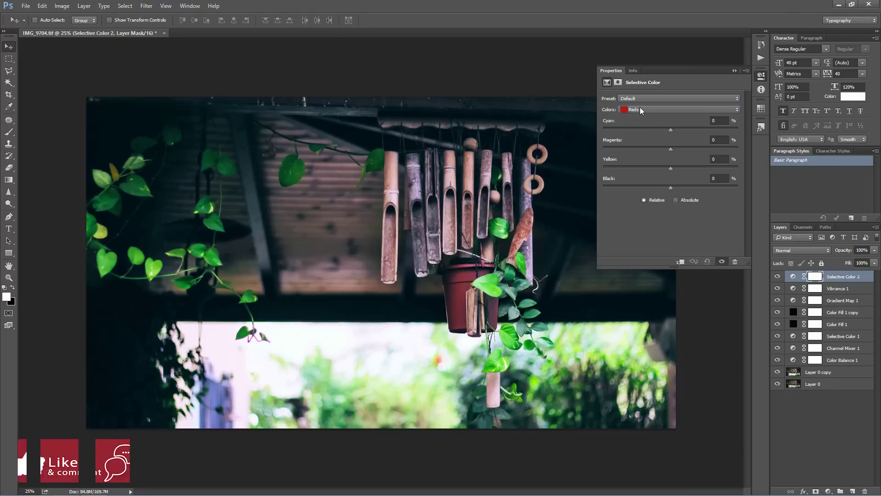
# - Set Selective Color 2's Magentas to Cyan +1, Magenta +8, Yellow +4
pyautogui.click(626, 110)
pyautogui.click(629, 156)
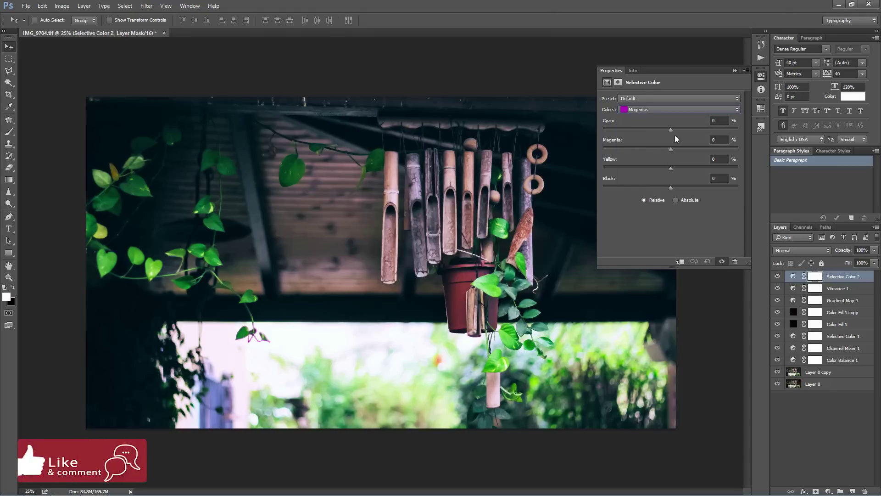
pyautogui.moveTo(671, 130)
pyautogui.mouseDown()
pyautogui.moveTo(703, 140)
pyautogui.moveTo(672, 138)
pyautogui.mouseUp()
pyautogui.moveTo(671, 169)
pyautogui.mouseDown()
pyautogui.moveTo(724, 171)
pyautogui.moveTo(673, 164)
pyautogui.moveTo(682, 152)
pyautogui.mouseUp()
pyautogui.click(735, 70)
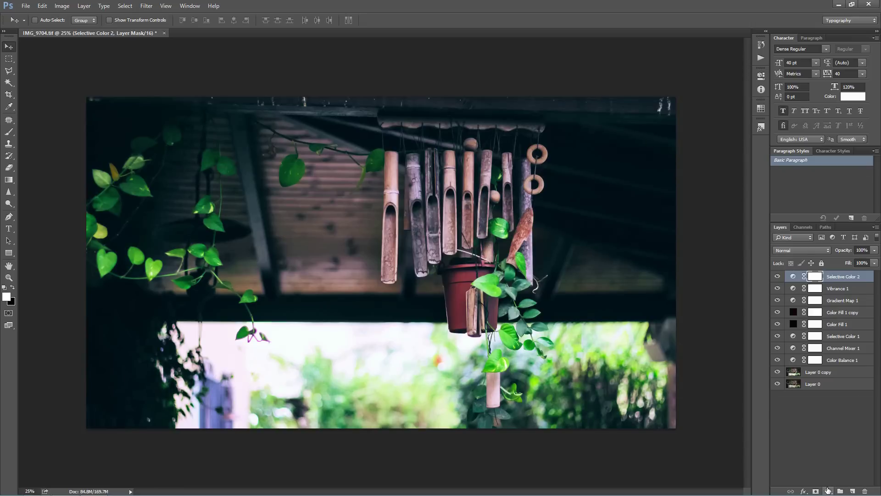
# - Add a dark blue (#030832) Solid Color fill layer
pyautogui.click(828, 490)
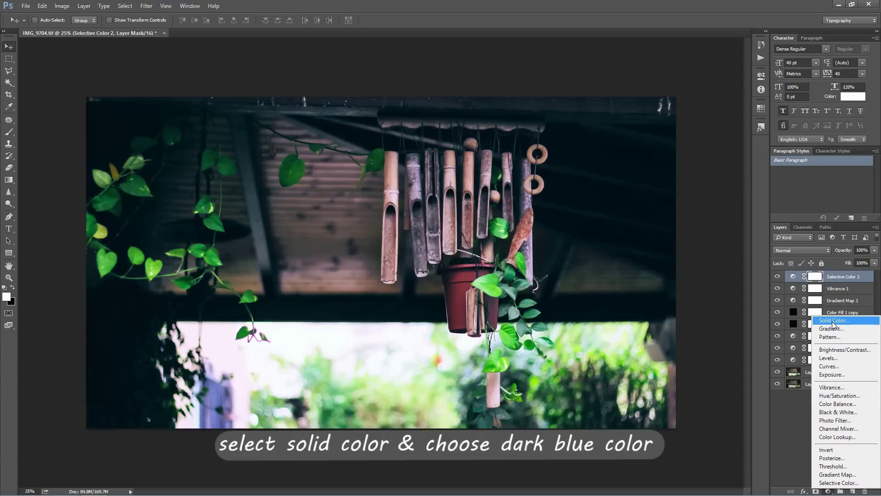
pyautogui.click(834, 321)
pyautogui.moveTo(573, 379)
pyautogui.mouseDown()
pyautogui.moveTo(572, 386)
pyautogui.moveTo(569, 375)
pyautogui.mouseUp()
pyautogui.click(588, 324)
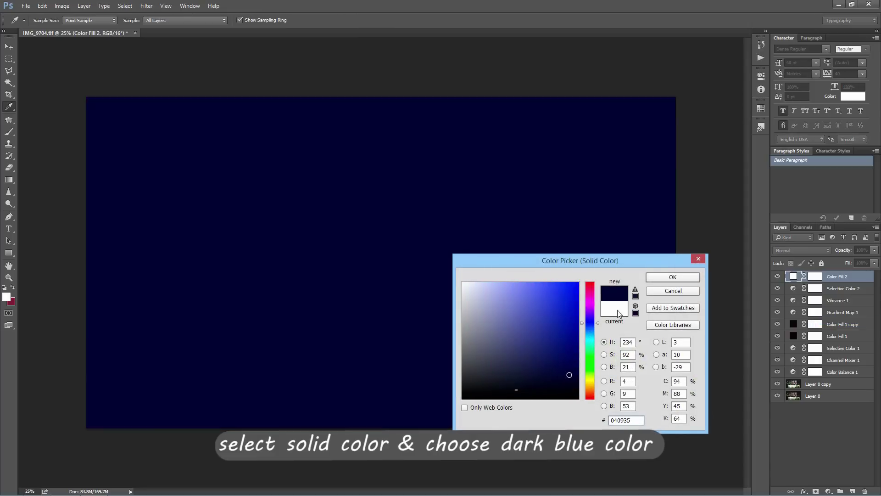
pyautogui.click(656, 278)
# - Blend the blue fill layer as Exclusion with Fill at 20%
pyautogui.click(815, 249)
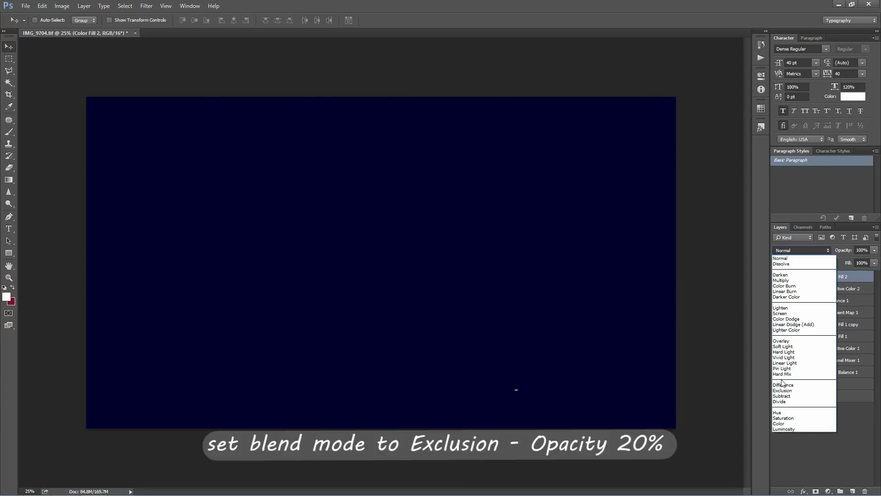
pyautogui.click(786, 394)
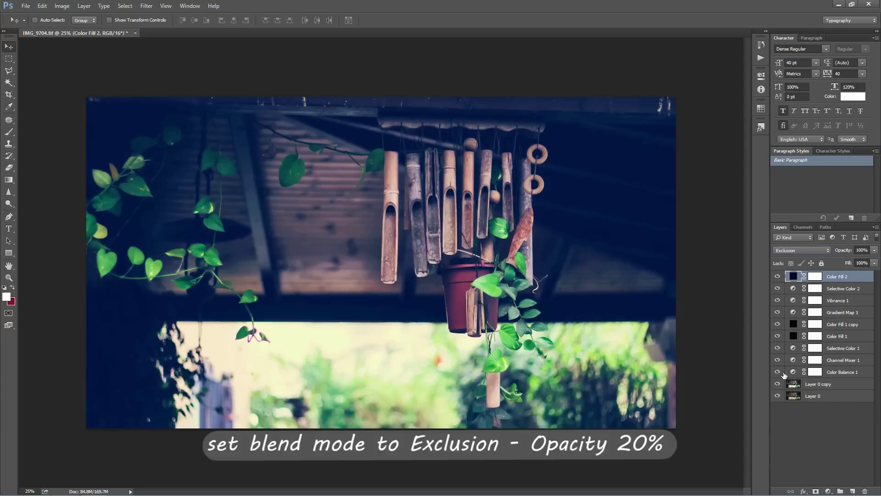
pyautogui.click(859, 263)
pyautogui.write('20')
pyautogui.press('Return')
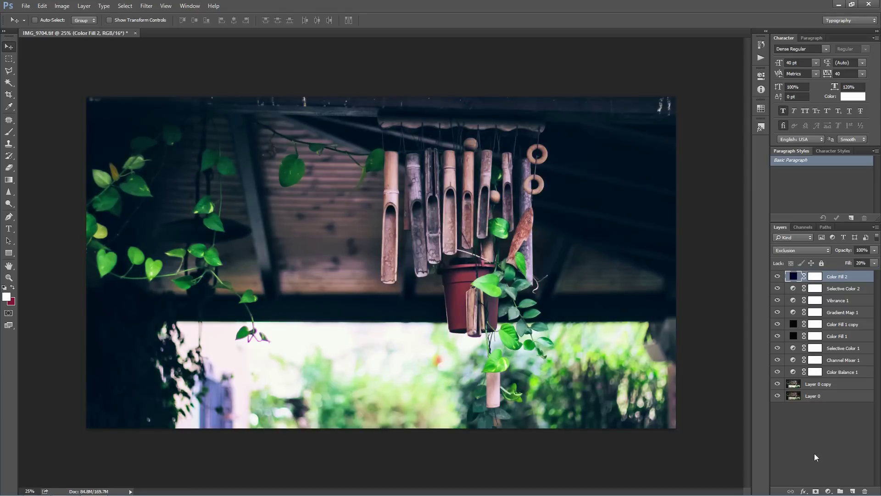
# - Create a new empty layer and set the foreground colour to light orange
pyautogui.click(852, 491)
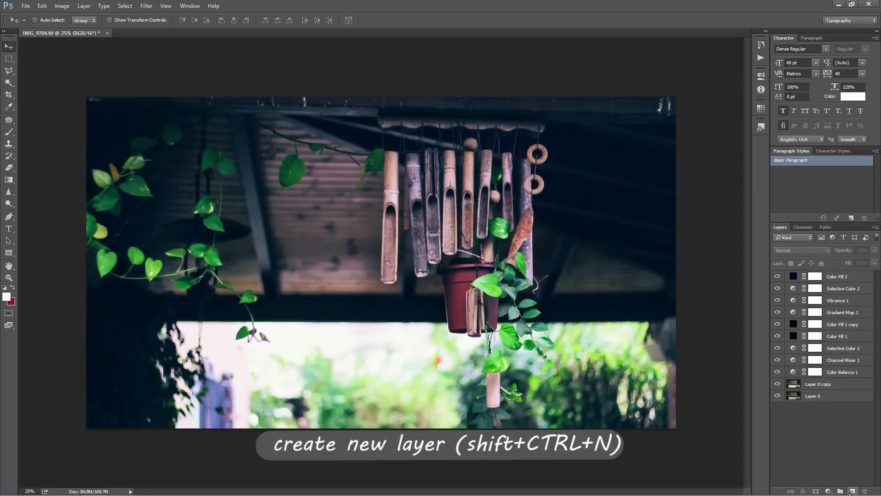
pyautogui.click(12, 287)
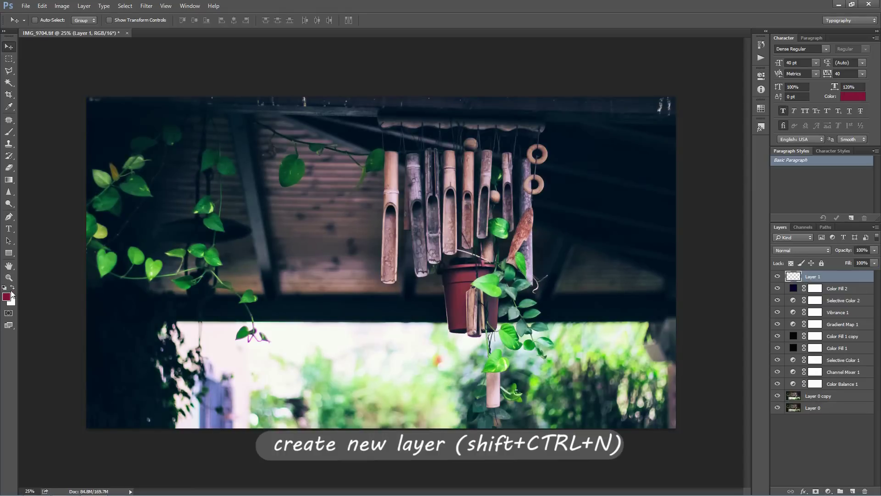
pyautogui.click(437, 358)
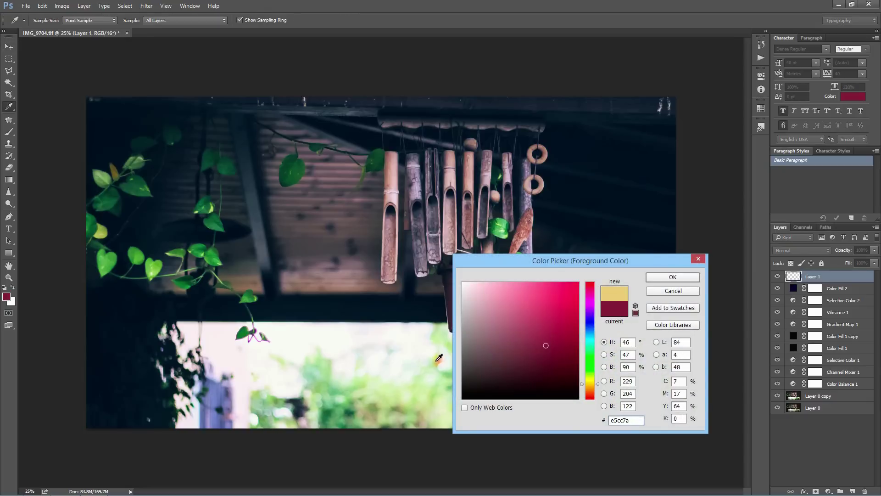
pyautogui.moveTo(509, 299); pyautogui.dragTo(505, 302)
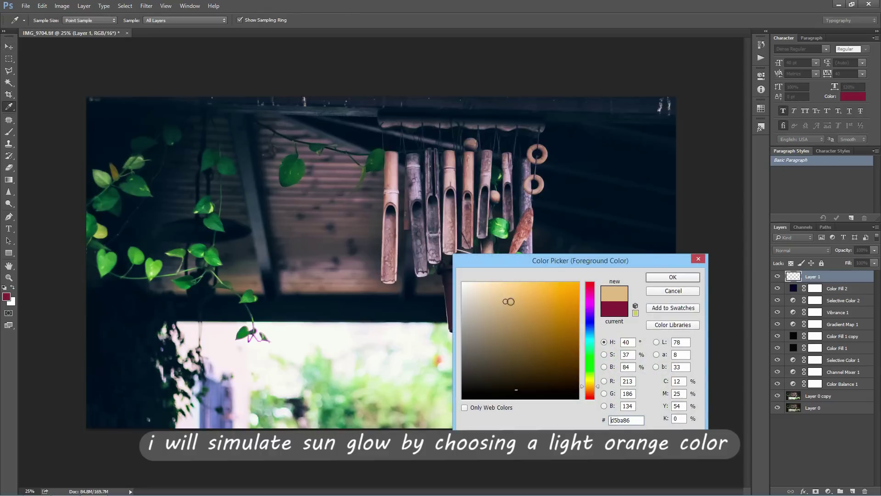
pyautogui.click(673, 277)
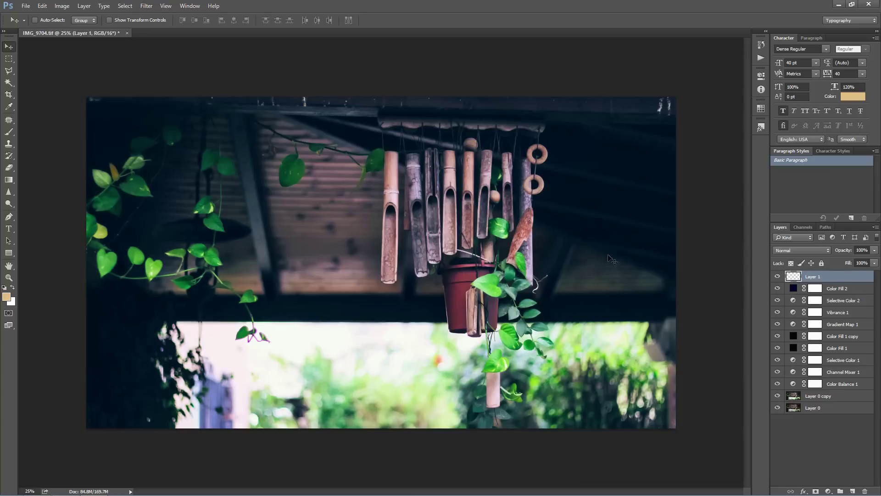
# - Paint a soft glow across the lower left with a 498 px, 0% hardness brush
pyautogui.click(8, 132)
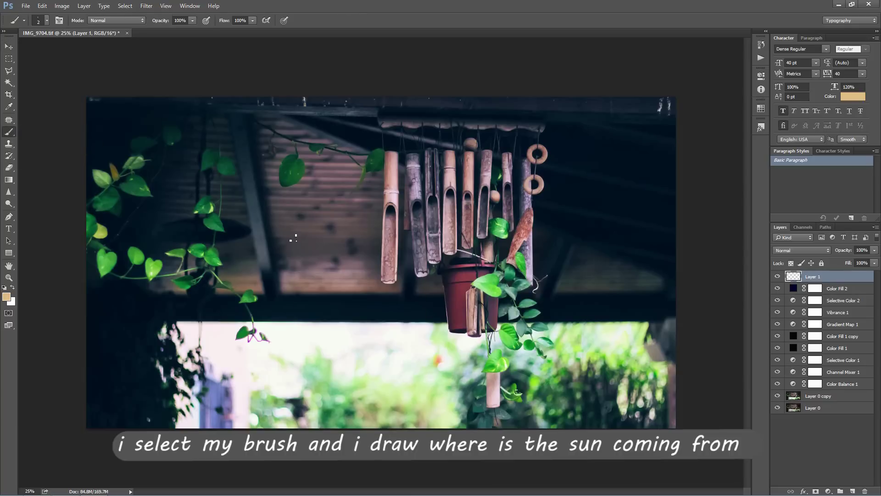
pyautogui.rightClick(296, 237)
pyautogui.moveTo(359, 261); pyautogui.dragTo(372, 260)
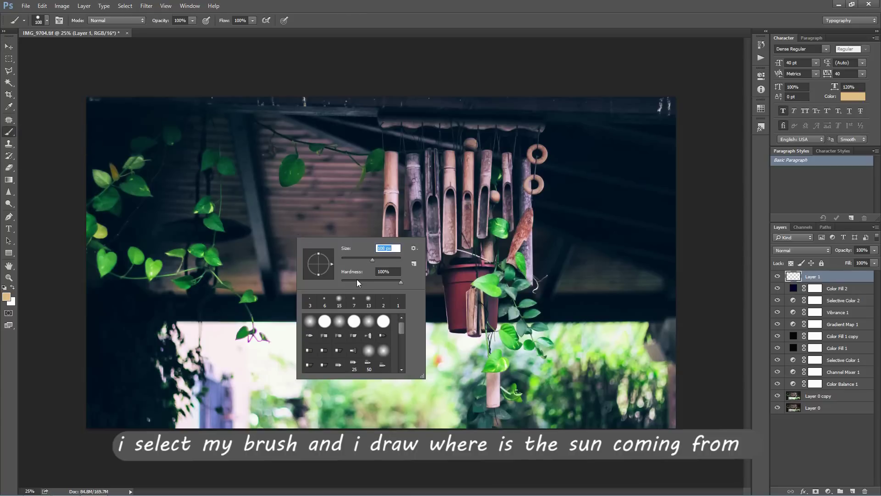
pyautogui.moveTo(368, 281); pyautogui.dragTo(302, 281)
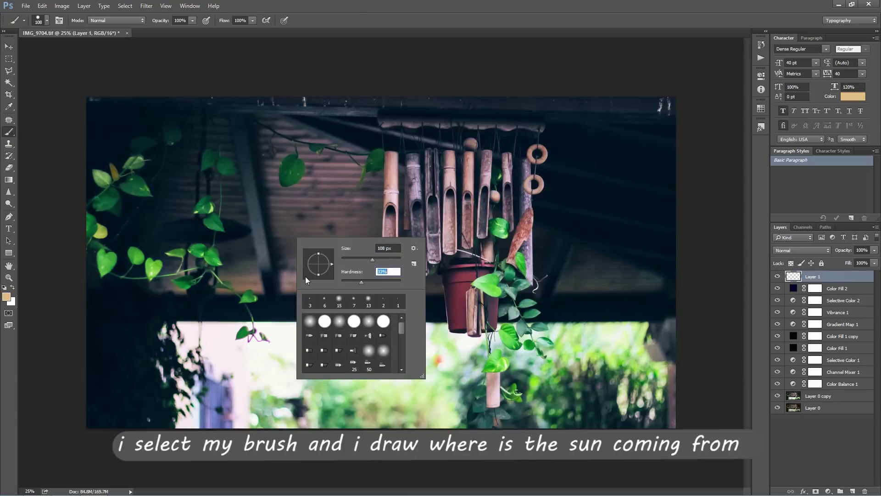
pyautogui.moveTo(373, 260); pyautogui.dragTo(393, 262)
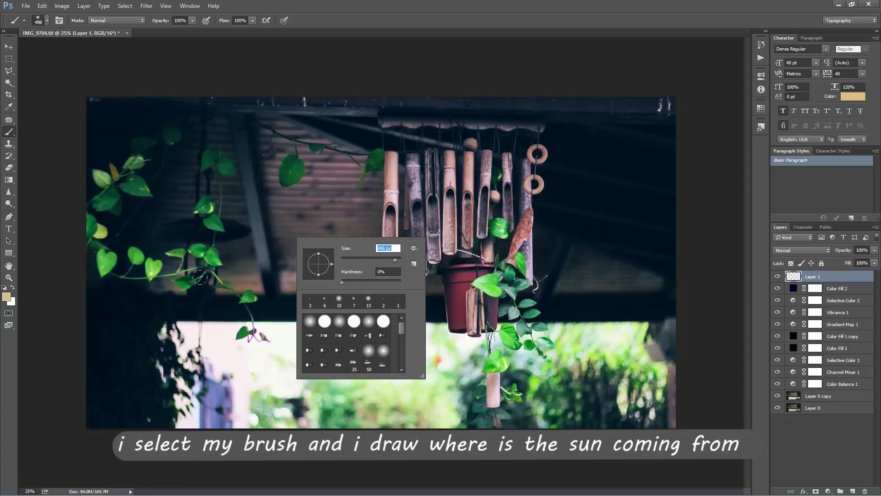
pyautogui.click(254, 301)
pyautogui.moveTo(254, 301)
pyautogui.mouseDown()
pyautogui.moveTo(306, 321)
pyautogui.moveTo(187, 317)
pyautogui.moveTo(193, 324)
pyautogui.mouseUp()
# - Re-blur the Layer 1 glow with a much larger Gaussian Blur radius
pyautogui.click(146, 5)
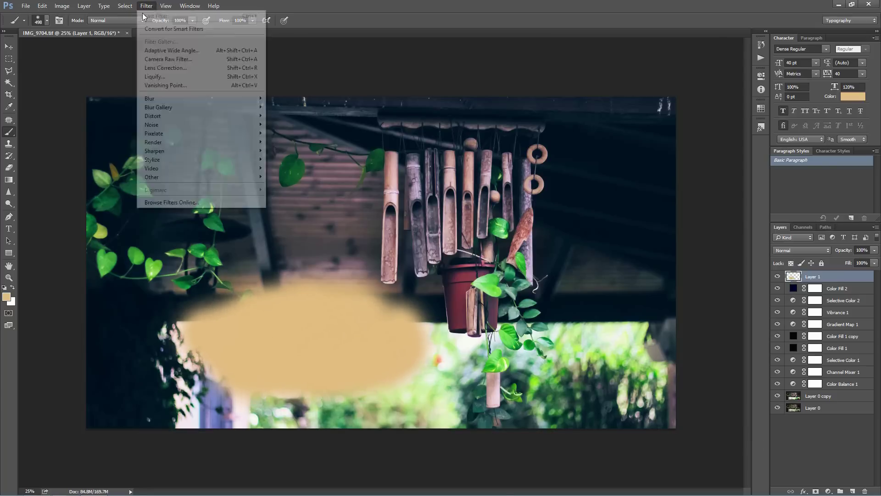
pyautogui.click(285, 133)
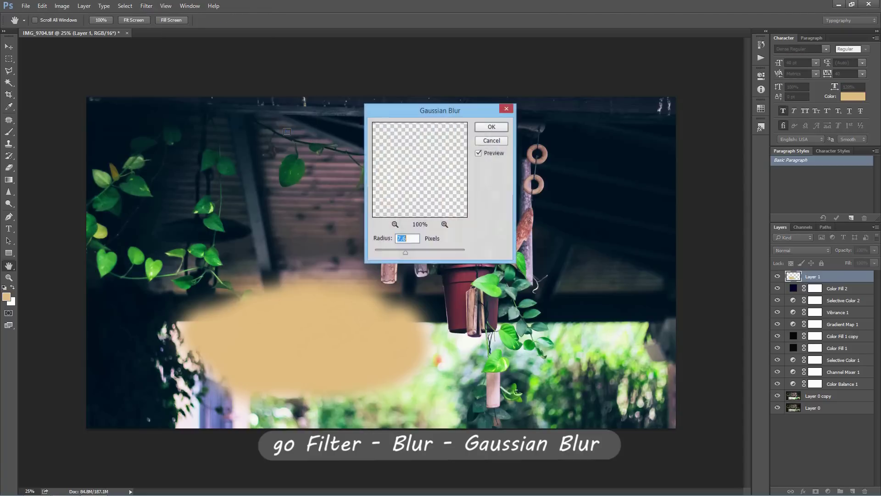
pyautogui.moveTo(418, 252); pyautogui.dragTo(451, 251)
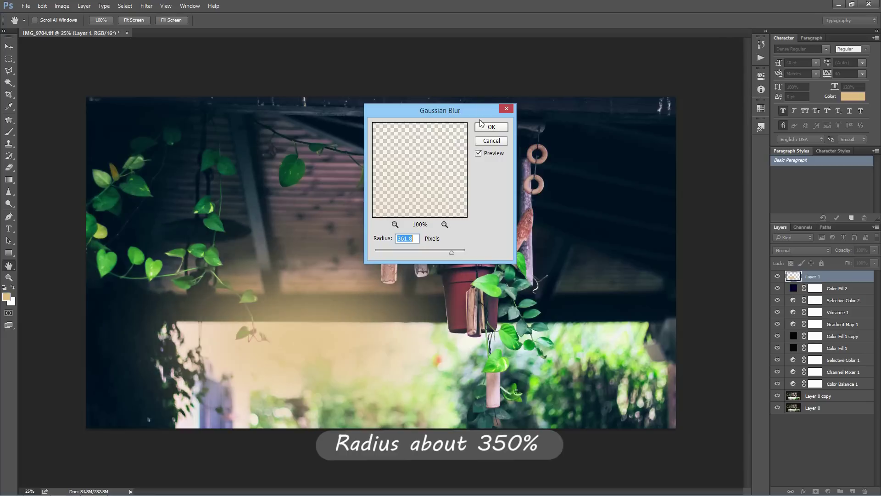
pyautogui.click(488, 128)
pyautogui.press('b')
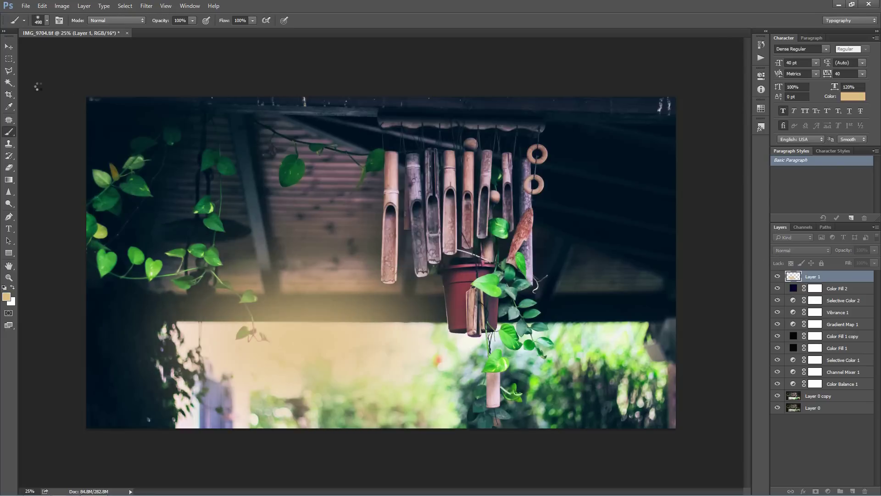
# - Blend the Layer 1 glow in Soft Light
pyautogui.press('v')
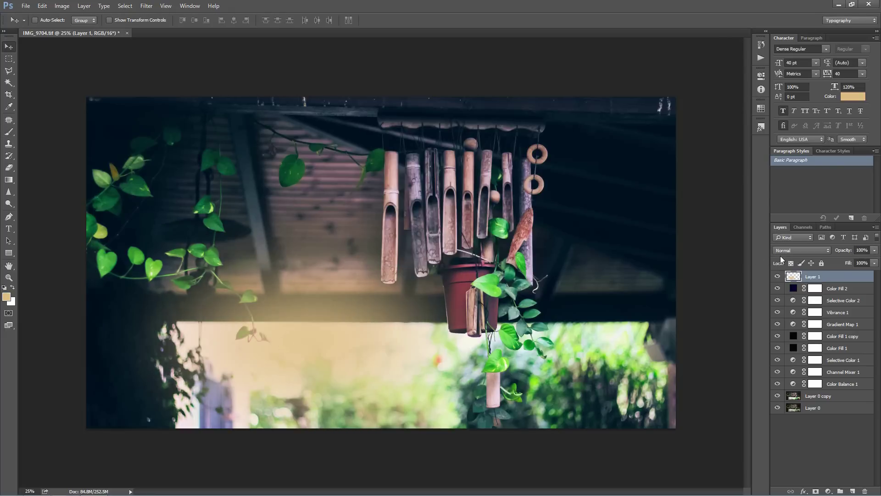
pyautogui.click(781, 252)
pyautogui.click(782, 347)
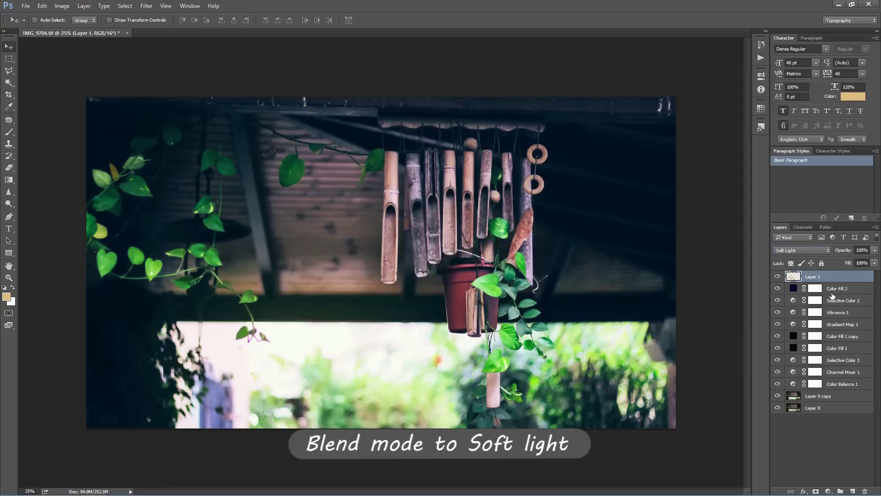
# - Duplicate the glow as Layer 1 copy, blended in Vivid Light at 20% Fill
pyautogui.hotkey('ctrl', 'j')
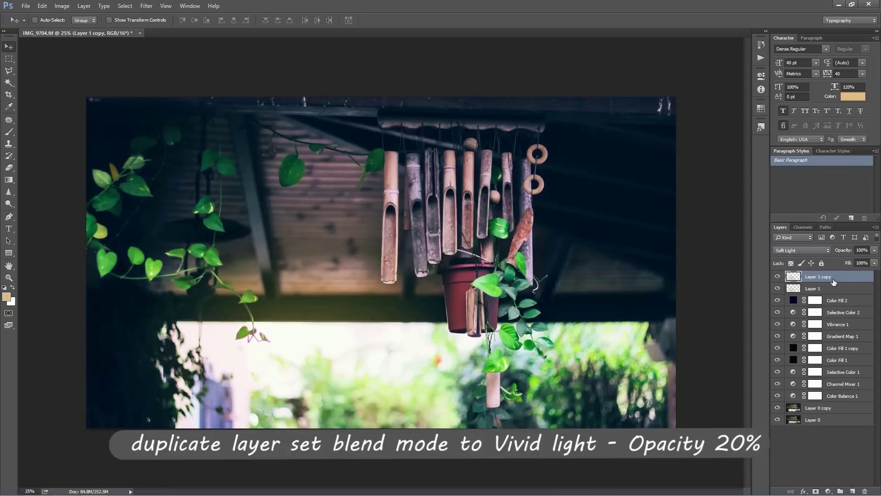
pyautogui.click(791, 250)
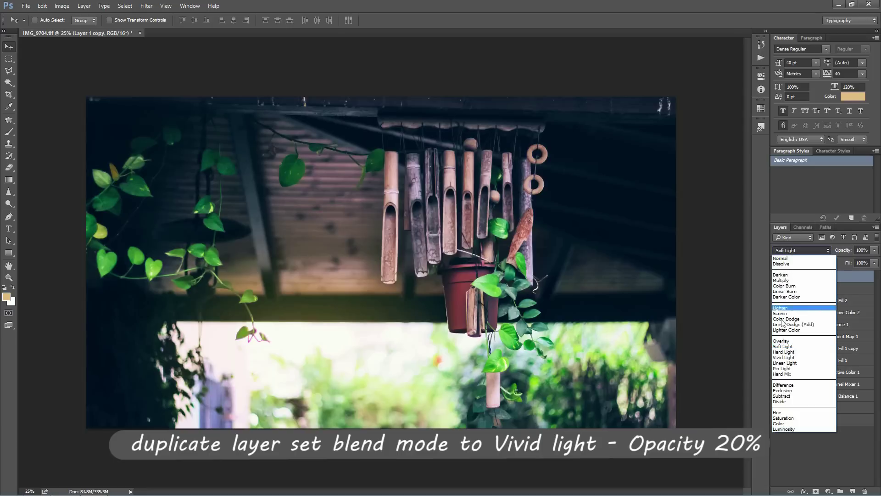
pyautogui.click(784, 358)
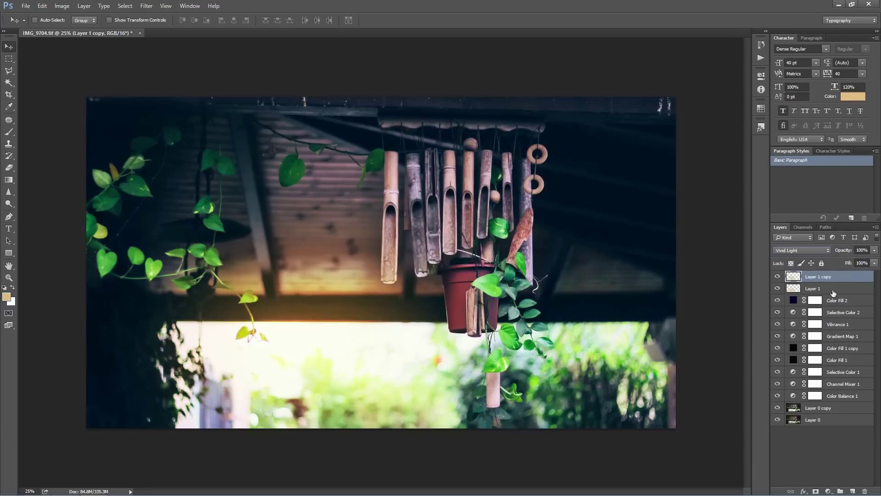
pyautogui.doubleClick(862, 262)
pyautogui.write('20')
pyautogui.press('Return')
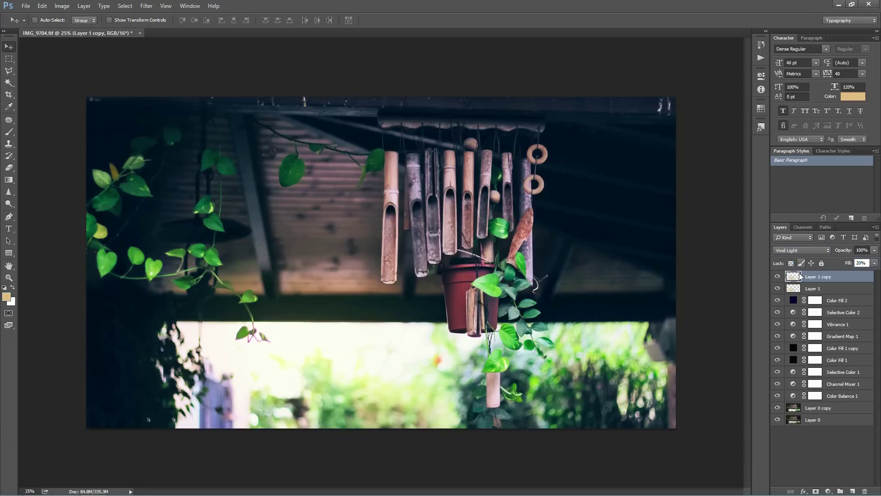
# - Toggle Layer 1 copy and Layer 1 visibility to compare, then deselect to preview
pyautogui.click(778, 276)
pyautogui.click(778, 290)
pyautogui.click(819, 435)
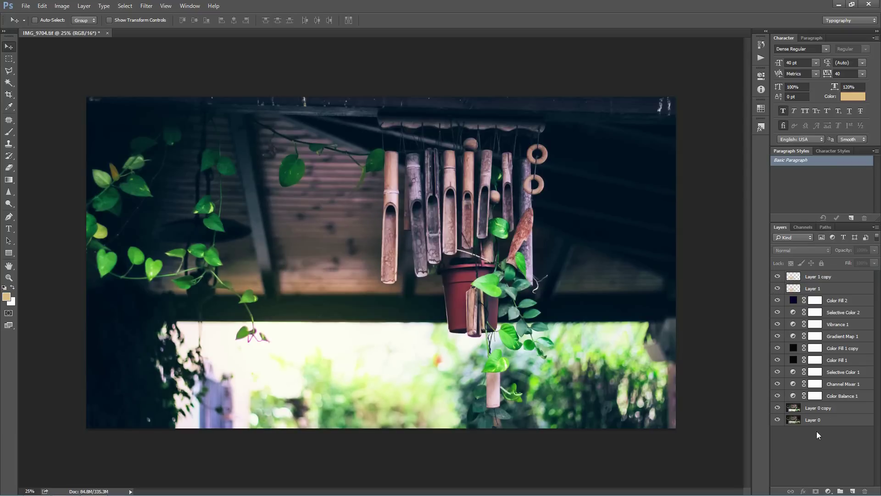
# - Add a Color Balance layer above Layer 1 copy with shadows at −10/−2/−10
pyautogui.click(824, 277)
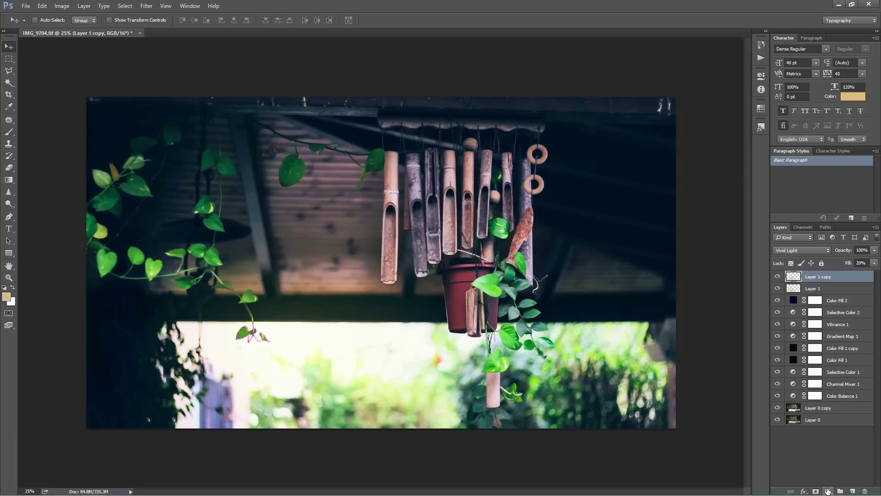
pyautogui.click(827, 492)
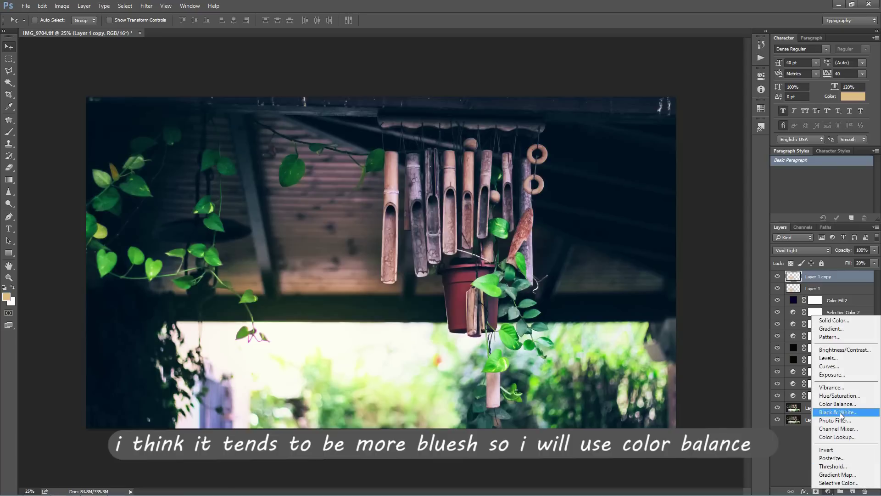
pyautogui.click(815, 407)
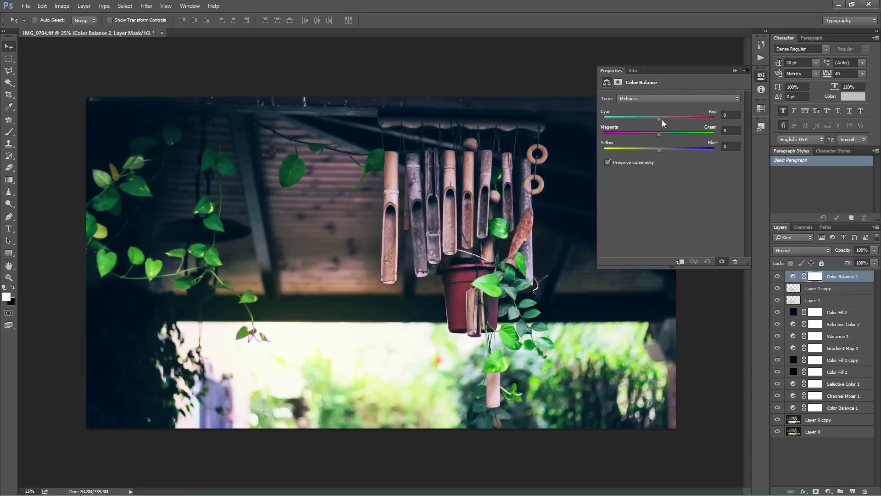
pyautogui.click(641, 99)
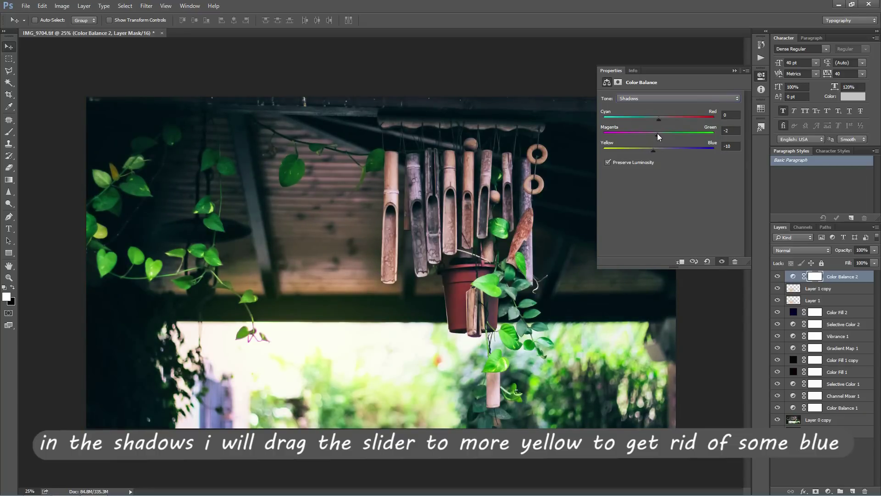
pyautogui.moveTo(659, 118); pyautogui.dragTo(656, 118)
# - Shift the midtones toward yellow and magenta to 0/−7/−12, then close Properties
pyautogui.click(656, 98)
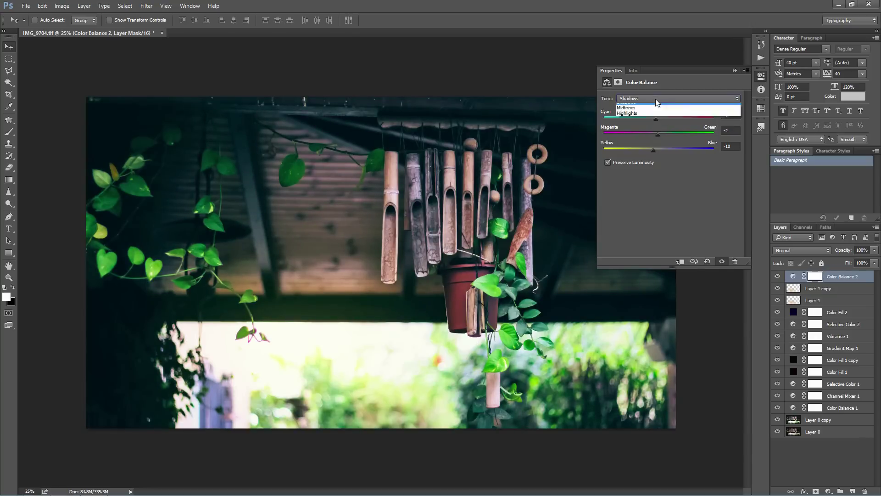
pyautogui.click(638, 111)
pyautogui.moveTo(658, 148); pyautogui.dragTo(654, 150)
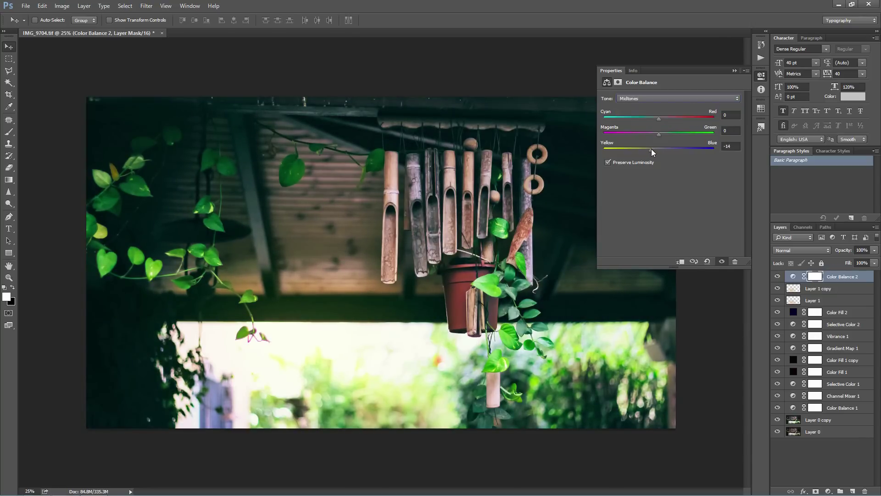
pyautogui.moveTo(659, 134); pyautogui.dragTo(657, 135)
pyautogui.click(735, 70)
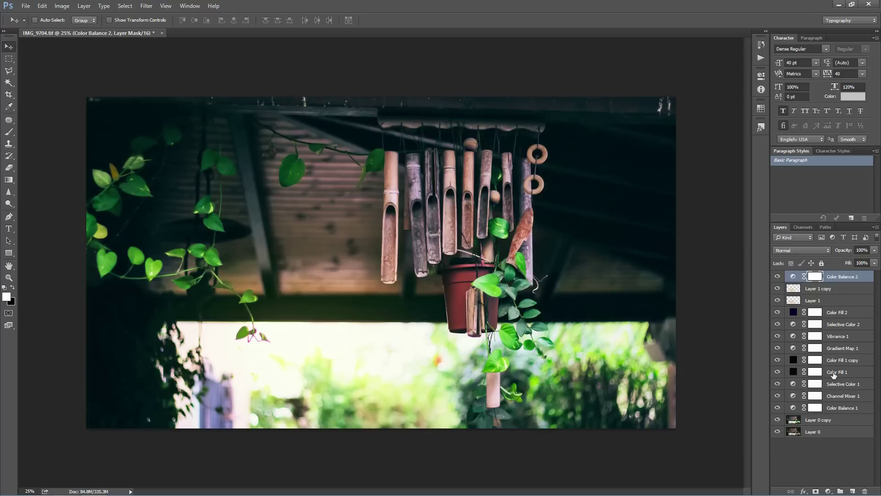
# - Add a Solid Color fill layer in dark brown
pyautogui.click(829, 492)
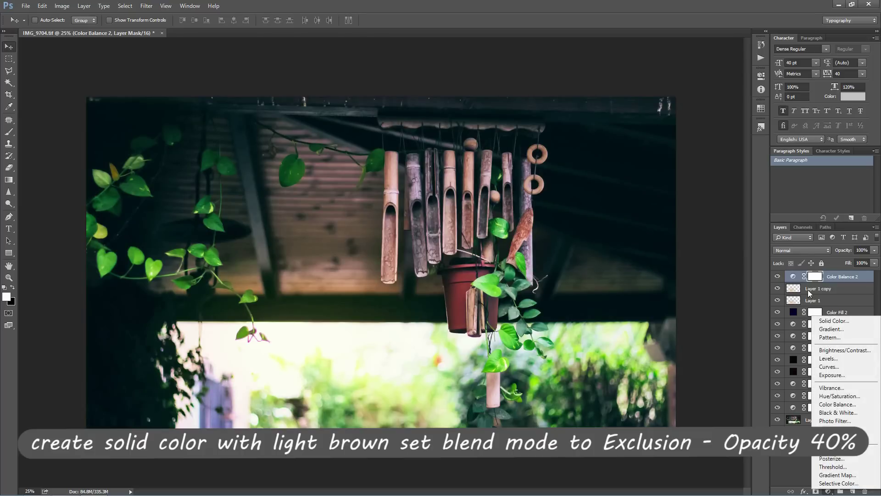
pyautogui.click(837, 324)
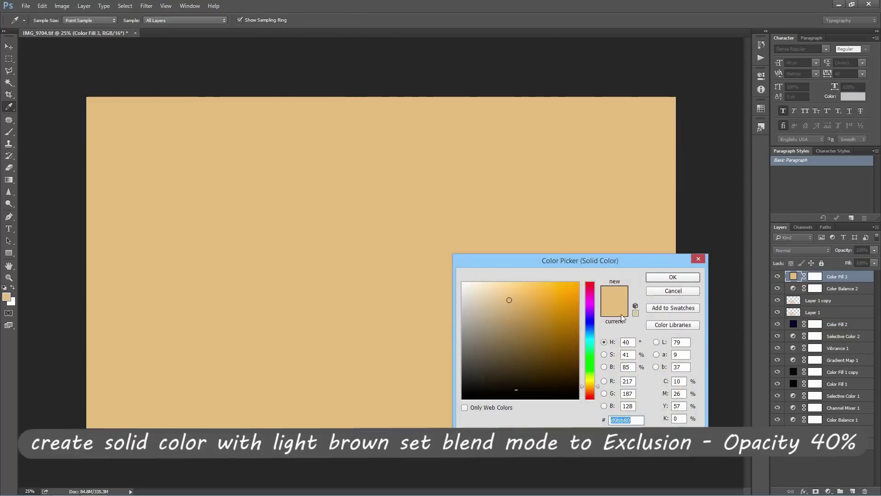
pyautogui.click(487, 320)
pyautogui.moveTo(487, 320)
pyautogui.mouseDown()
pyautogui.moveTo(473, 301)
pyautogui.moveTo(565, 382)
pyautogui.moveTo(590, 387)
pyautogui.moveTo(570, 374)
pyautogui.mouseUp()
pyautogui.click(569, 379)
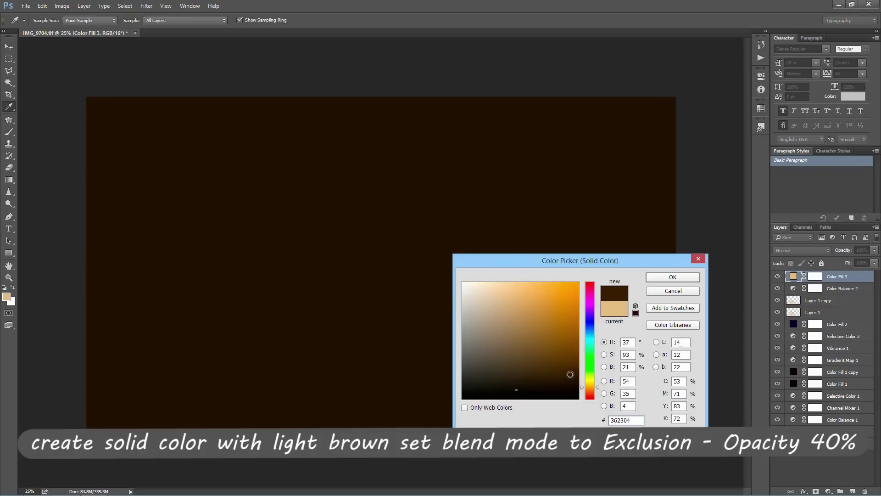
pyautogui.click(654, 281)
# - Try several blend modes for Color Fill 3 and settle on Exclusion
pyautogui.click(778, 252)
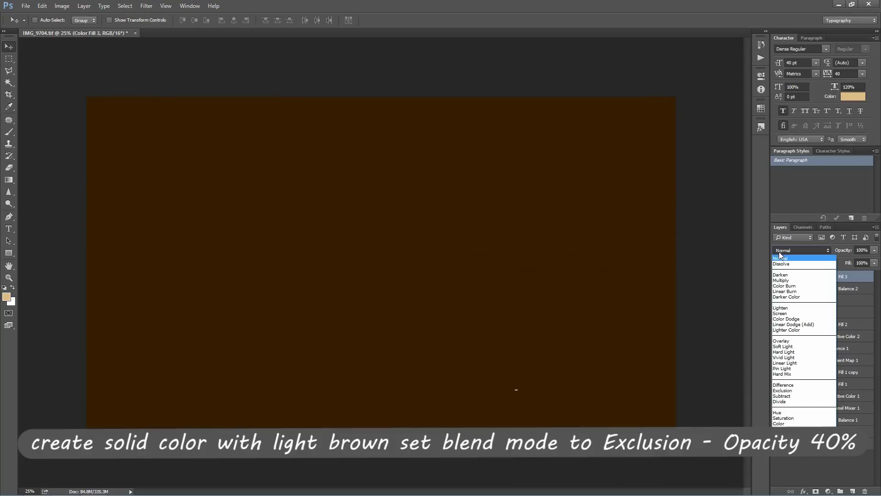
pyautogui.click(790, 310)
pyautogui.press('Down')
pyautogui.press('Down')
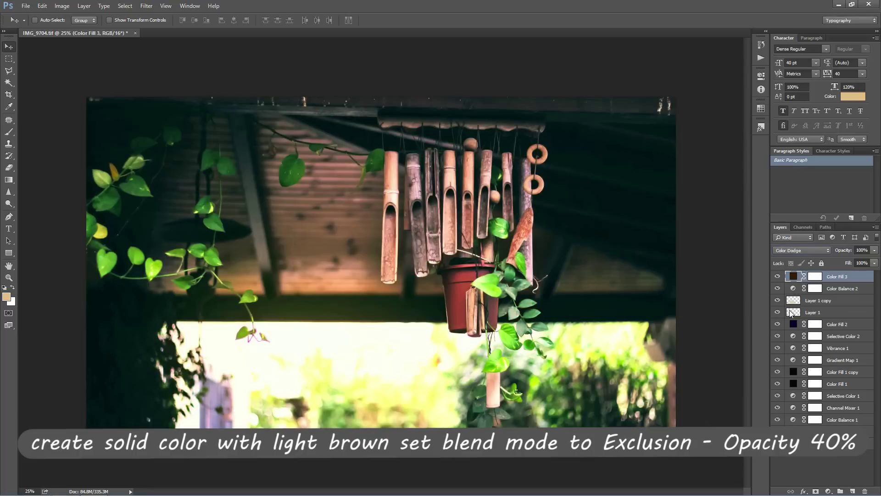
pyautogui.press('Down')
pyautogui.press('Down')
pyautogui.press('Up')
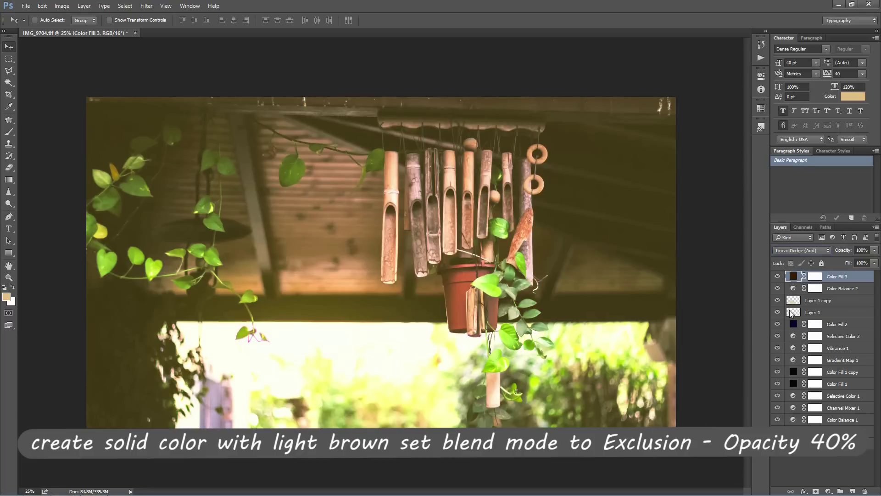
pyautogui.press('Down')
pyautogui.press('Down')
pyautogui.press('Down')
pyautogui.press('Down')
pyautogui.press('Down')
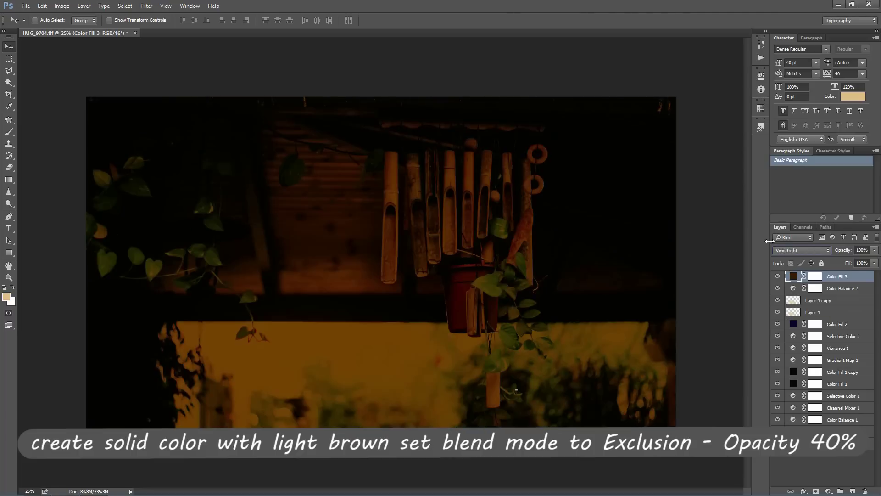
pyautogui.press('Down')
pyautogui.press('Down')
pyautogui.press('Down')
pyautogui.press('Down')
pyautogui.press('Down')
pyautogui.press('Down')
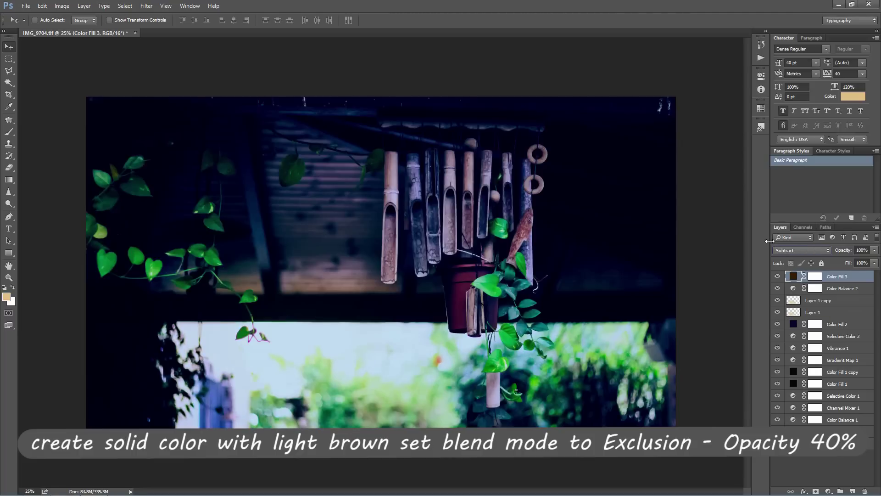
pyautogui.press('Up')
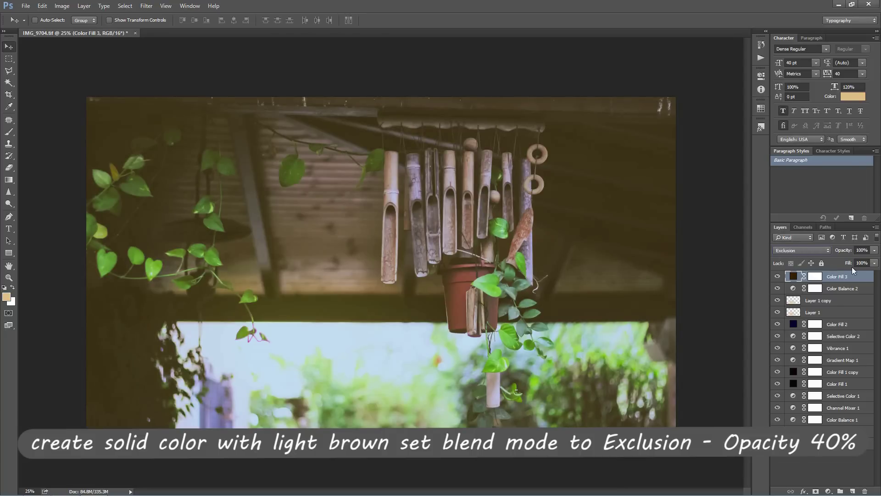
# - Set Color Fill 3's Fill to 40% and preview the result
pyautogui.click(862, 262)
pyautogui.write('40')
pyautogui.press('Return')
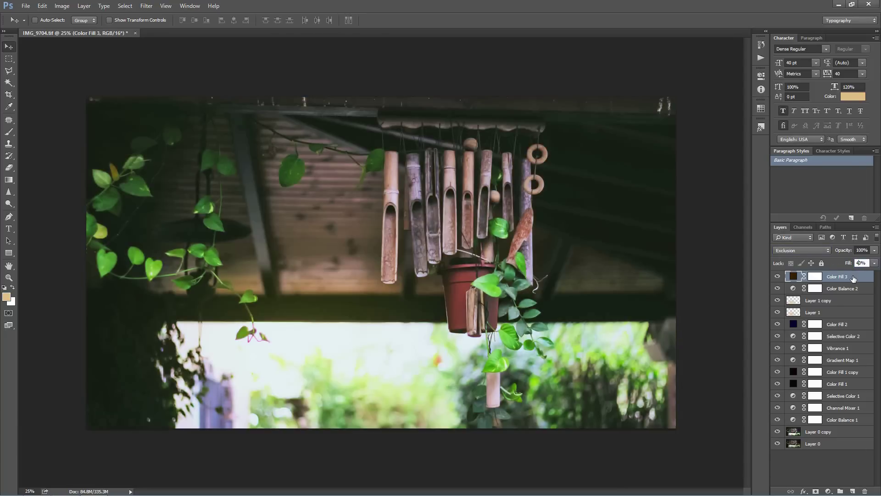
pyautogui.click(803, 463)
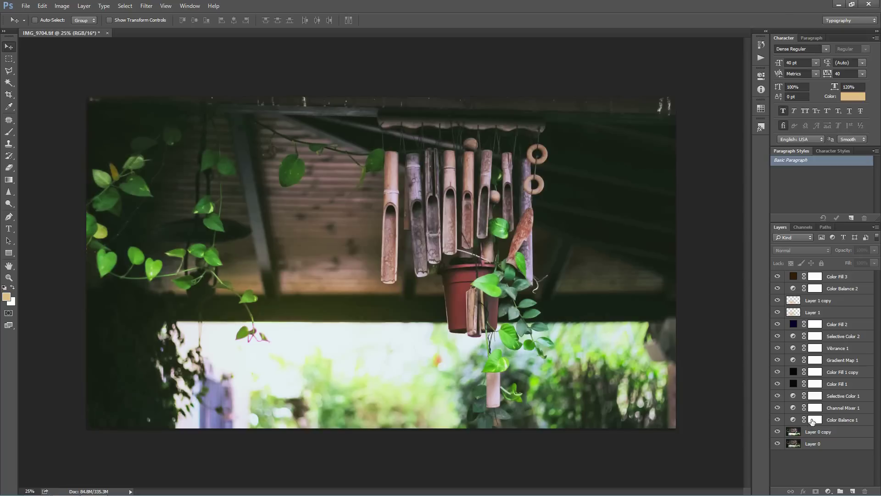
pyautogui.click(835, 278)
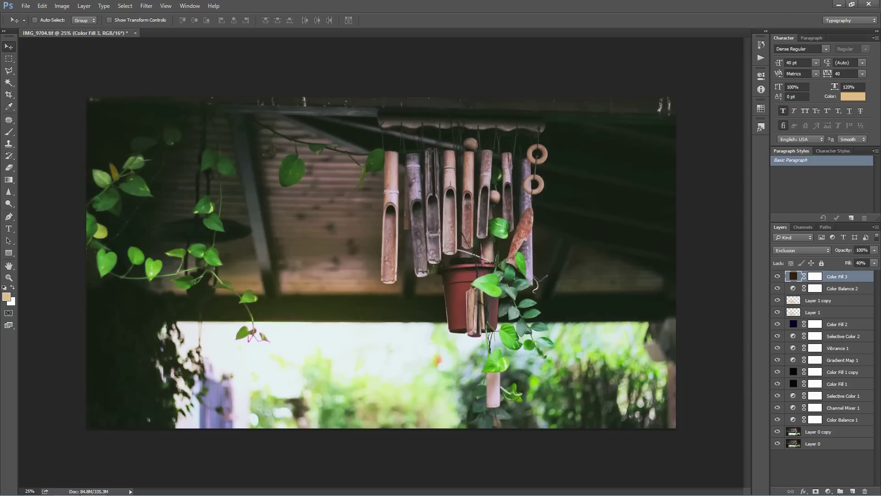
pyautogui.click(828, 491)
# - Add a Gradient Fill layer with both gradient colour stops set to black
pyautogui.click(826, 332)
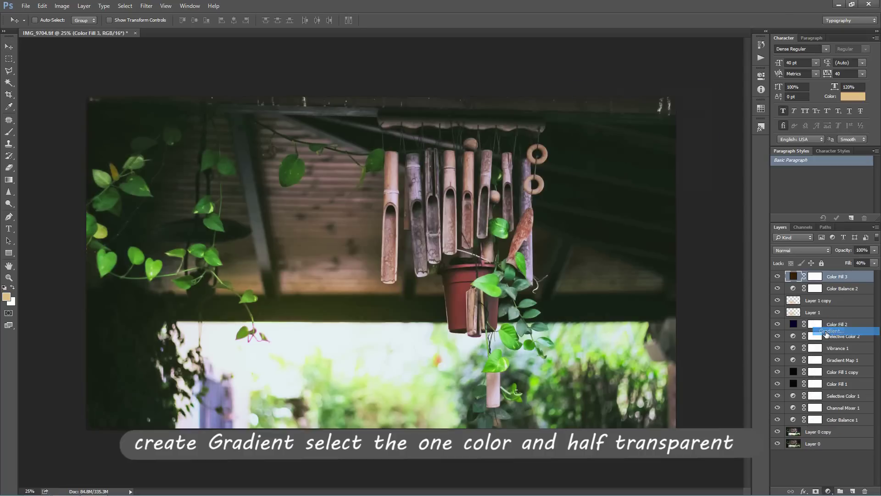
pyautogui.click(625, 107)
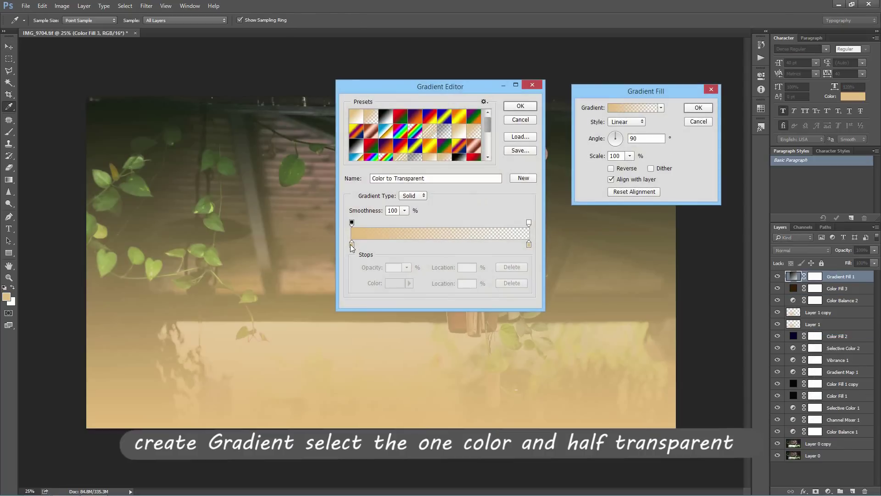
pyautogui.click(352, 243)
pyautogui.click(394, 283)
pyautogui.click(462, 397)
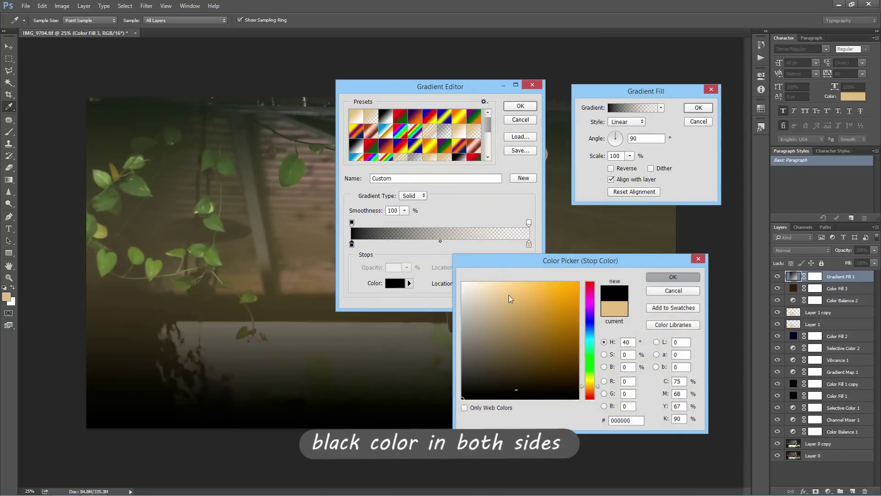
pyautogui.press('Return')
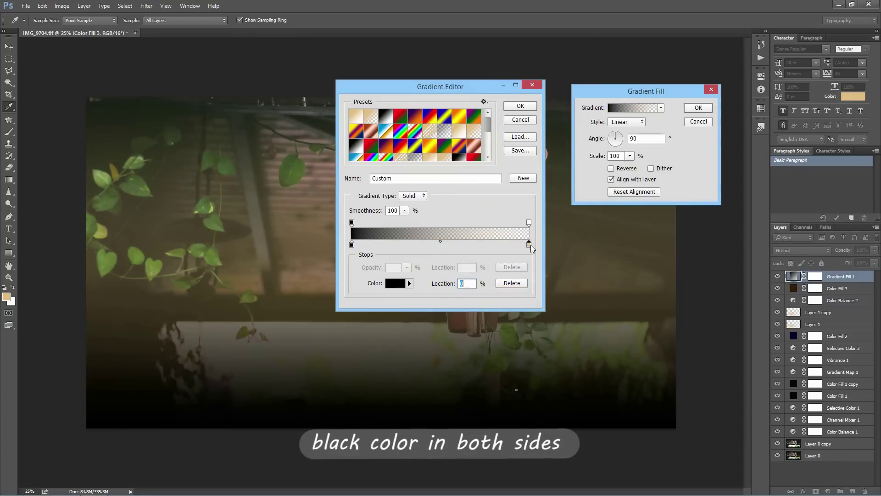
pyautogui.click(529, 244)
pyautogui.click(394, 283)
pyautogui.click(463, 398)
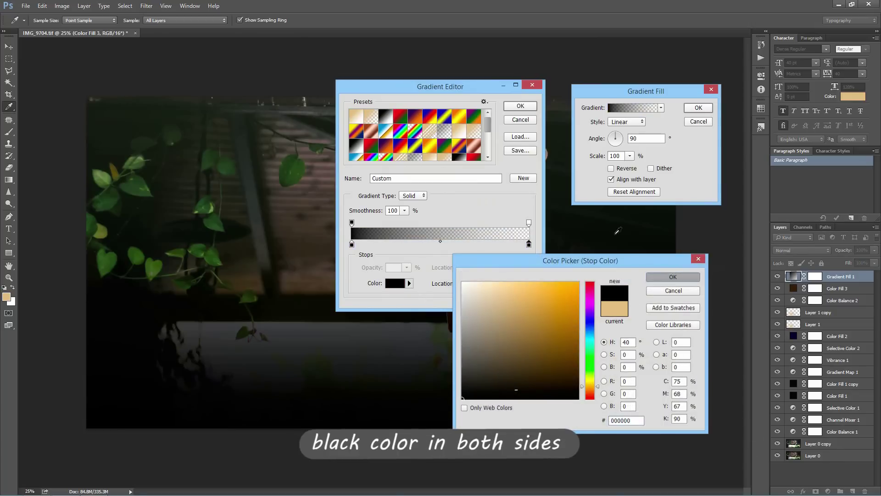
pyautogui.press('Return')
pyautogui.click(520, 106)
# - Make the gradient radial, reversed and dithered at 189% scale, angle about 25°
pyautogui.click(630, 156)
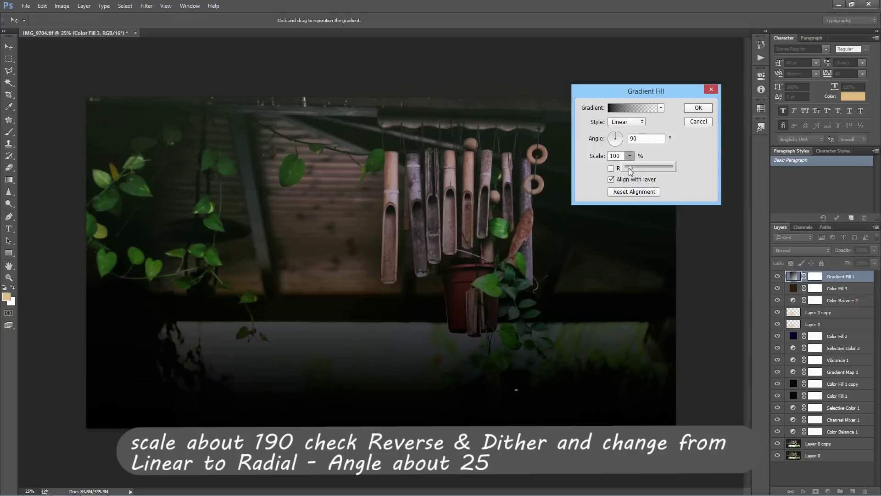
pyautogui.moveTo(630, 172); pyautogui.dragTo(634, 171)
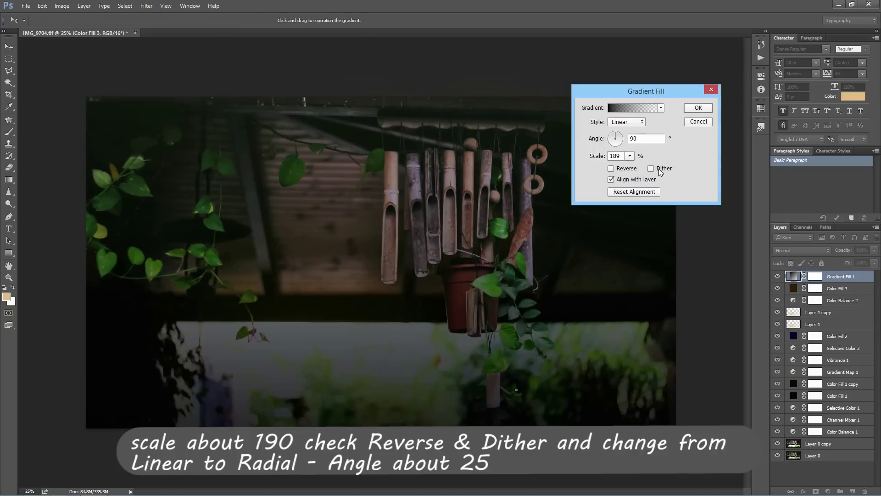
pyautogui.click(651, 168)
pyautogui.click(611, 168)
pyautogui.click(627, 122)
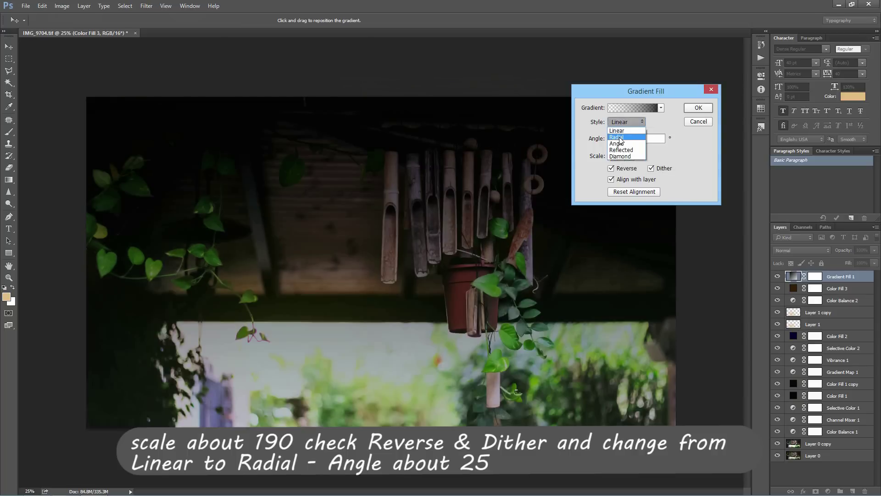
pyautogui.click(621, 139)
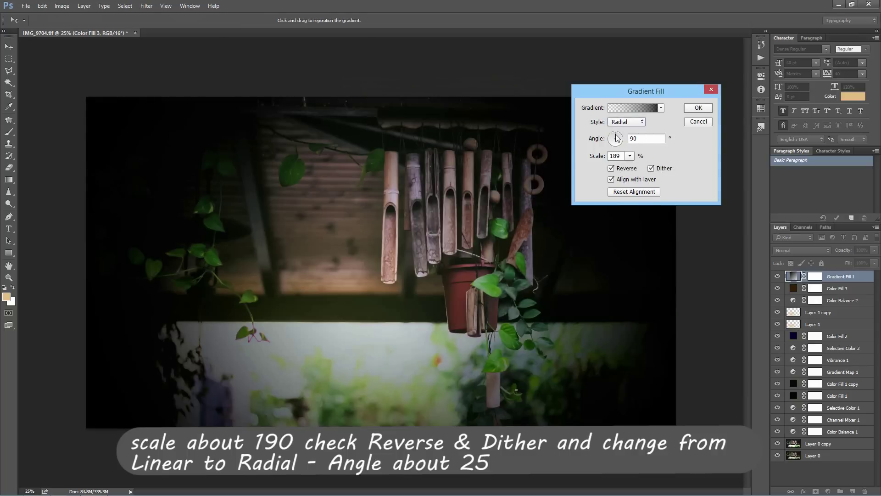
pyautogui.moveTo(617, 137); pyautogui.dragTo(623, 136)
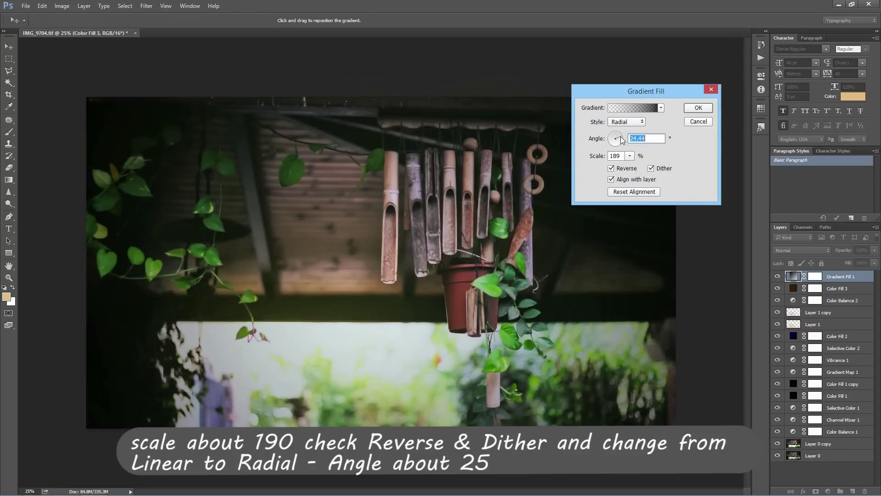
pyautogui.click(698, 108)
# - Open the blend mode list for Gradient Fill 1
pyautogui.click(790, 251)
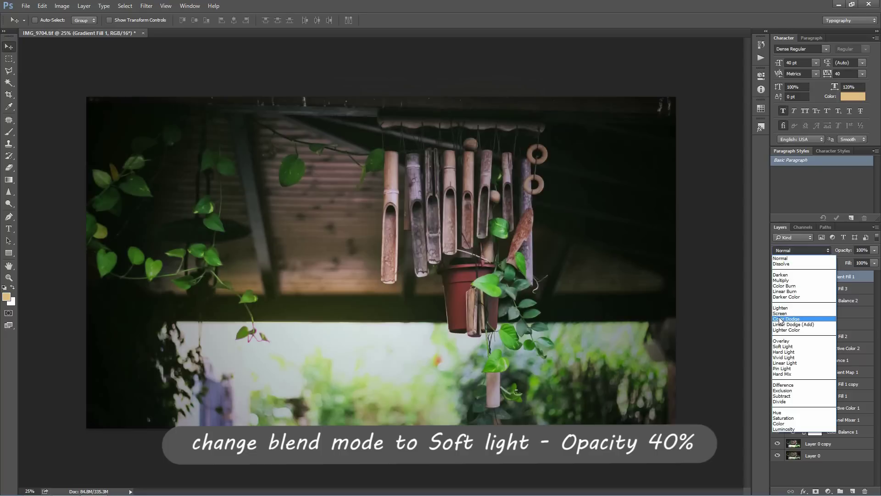
# - Blend the vignette in Soft Light at 80% Fill, merge all layers, and duplicate the result
pyautogui.click(779, 347)
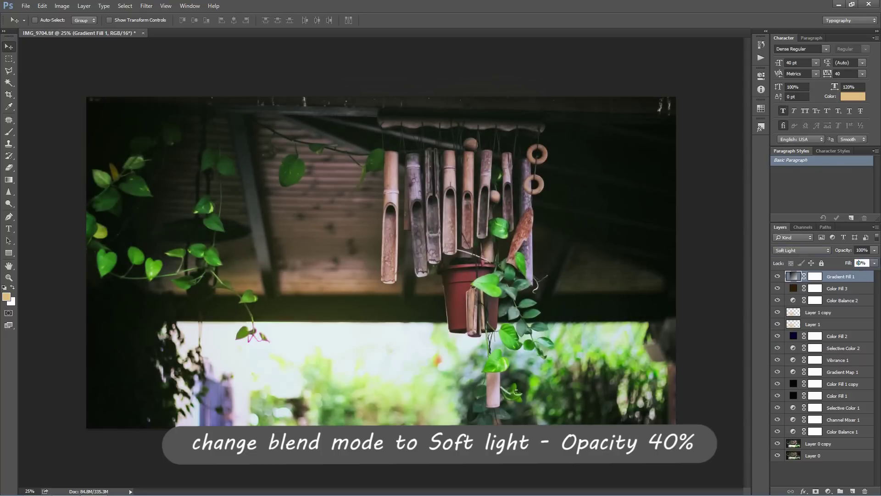
pyautogui.click(834, 282)
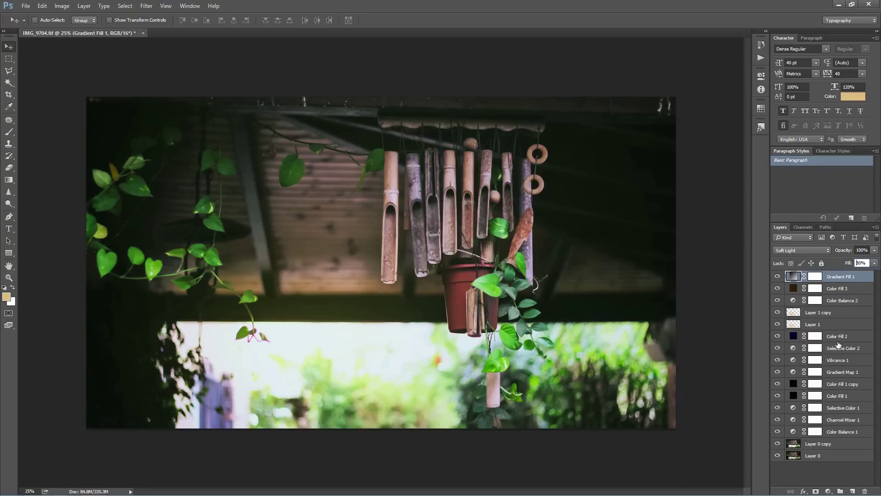
pyautogui.click(810, 456)
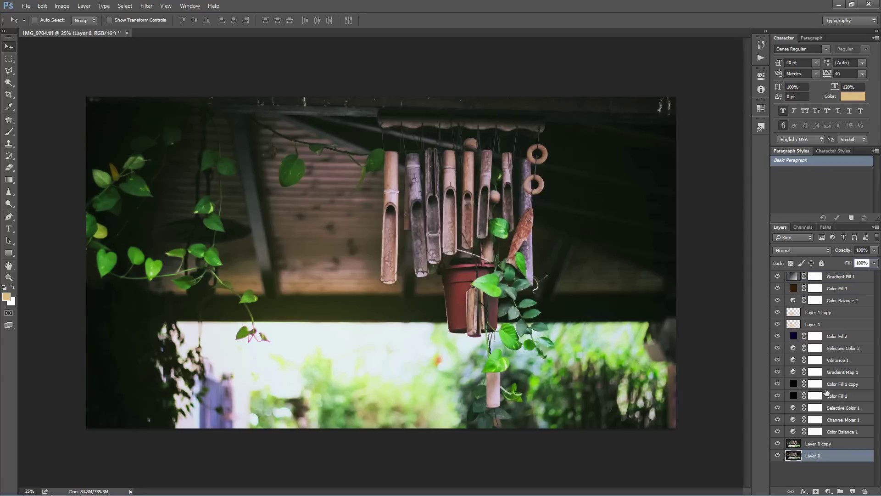
pyautogui.keyDown('shift'); pyautogui.click(838, 282); pyautogui.keyUp('shift')
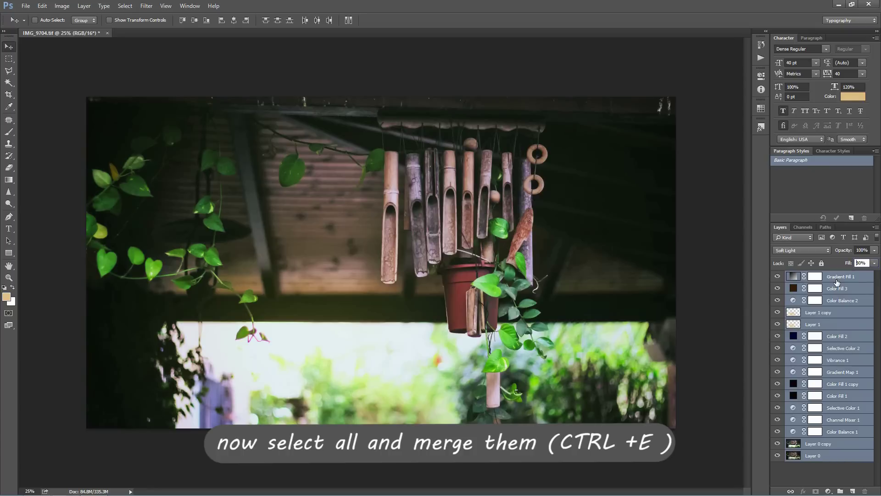
pyautogui.hotkey('ctrl', 'e')
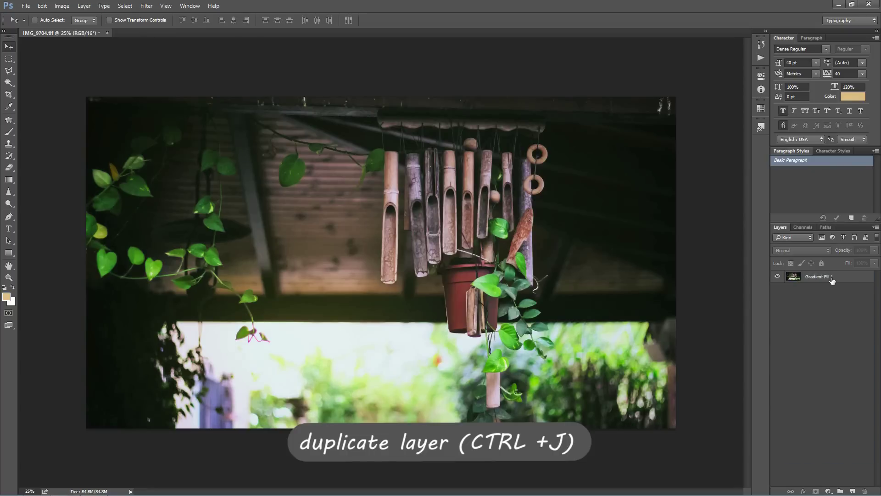
pyautogui.hotkey('ctrl', 'j')
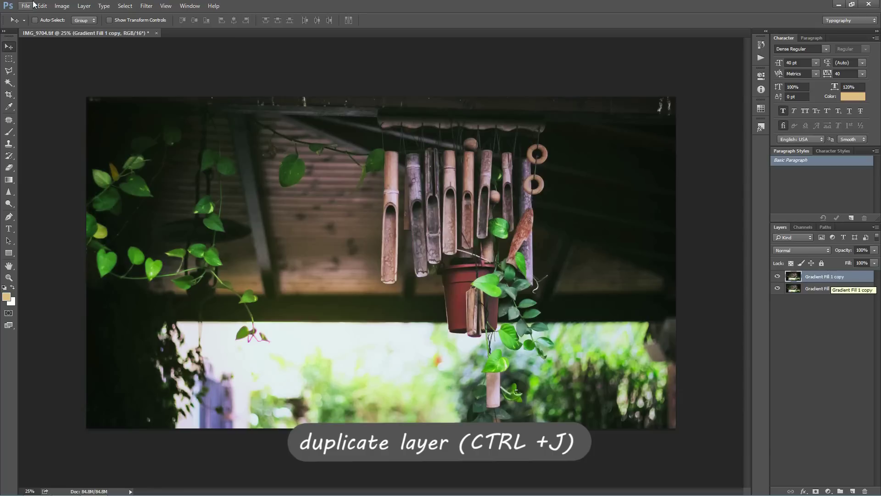
# - Open Add Noise on the duplicated layer, move its dialog aside, and lower the amount
pyautogui.click(151, 5)
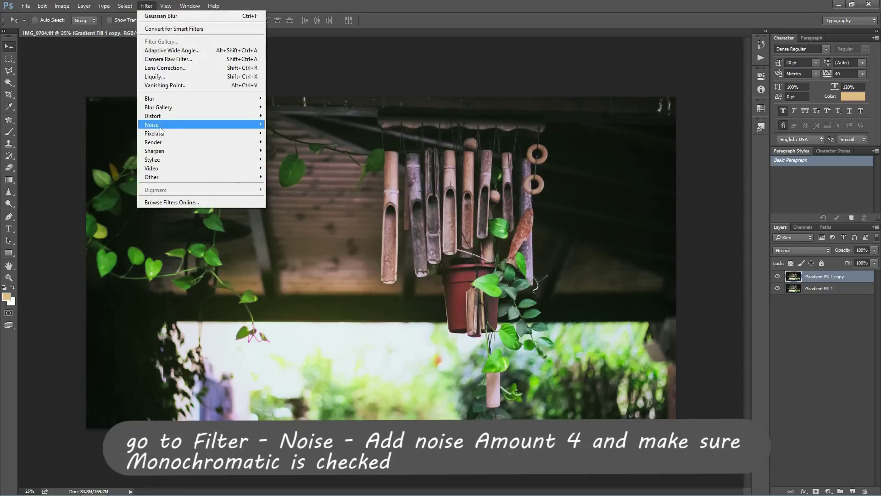
pyautogui.moveTo(200, 125)
pyautogui.click(286, 125)
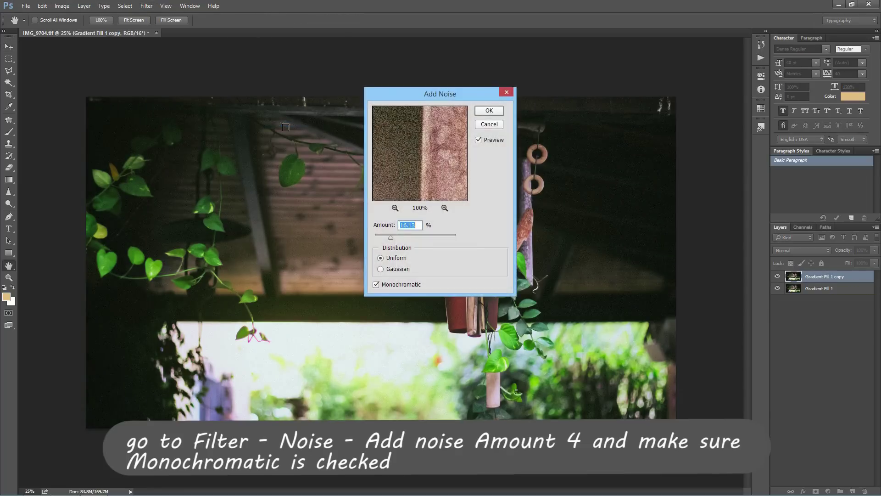
pyautogui.moveTo(448, 104); pyautogui.dragTo(250, 107)
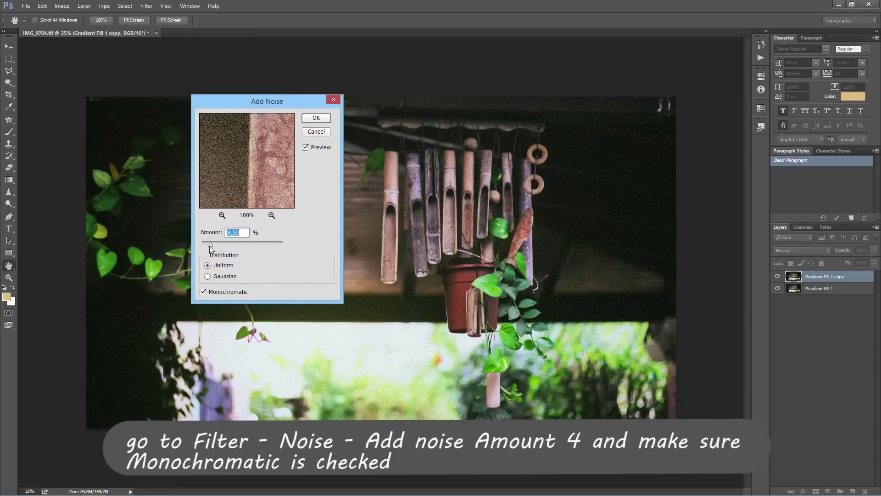
pyautogui.moveTo(207, 246); pyautogui.dragTo(208, 246)
# - Apply noise at amount 4, merge the grainy copy down, and duplicate it as Gradient Fill 1 copy 2
pyautogui.write('4')
pyautogui.press('Return')
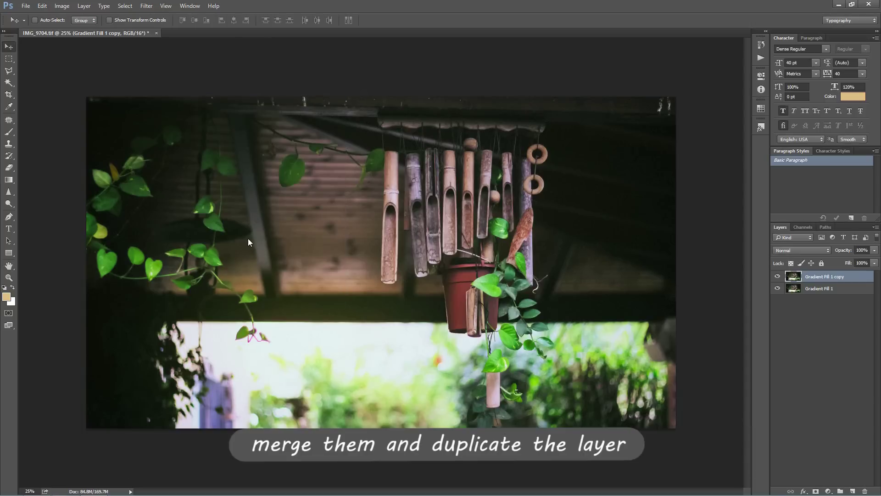
pyautogui.keyDown('shift'); pyautogui.click(809, 289); pyautogui.keyUp('shift')
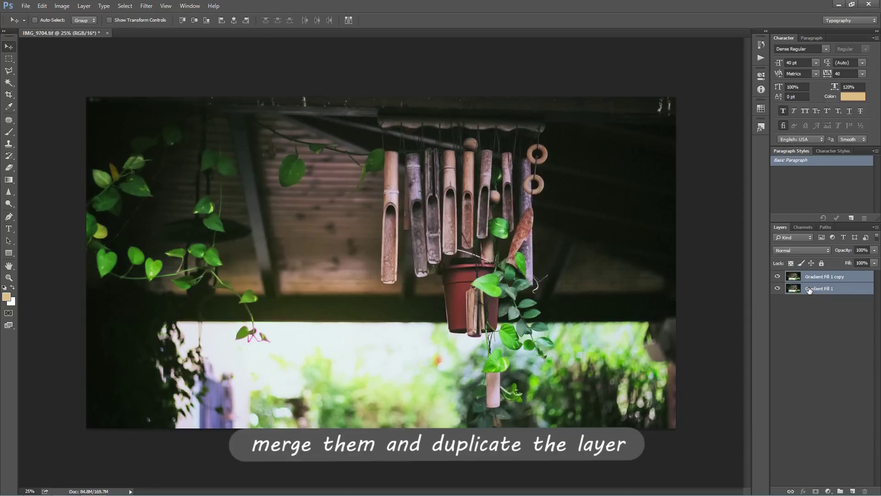
pyautogui.hotkey('ctrl', 'e')
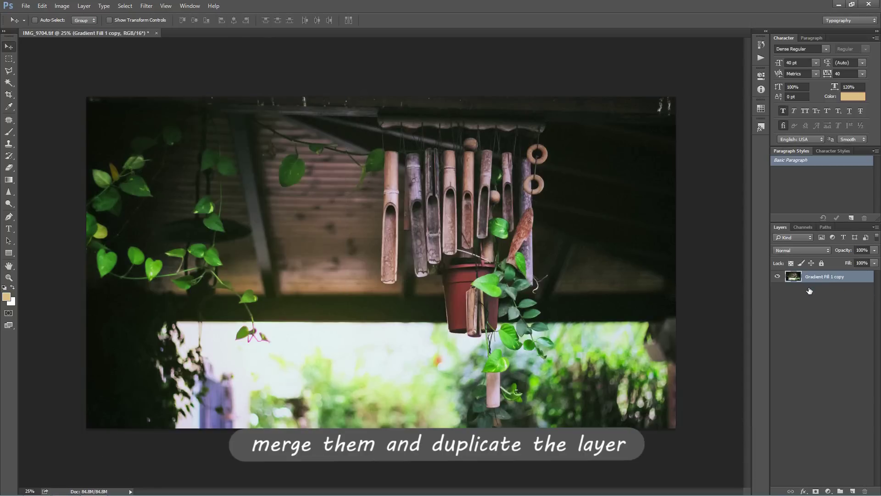
pyautogui.hotkey('ctrl', 'j')
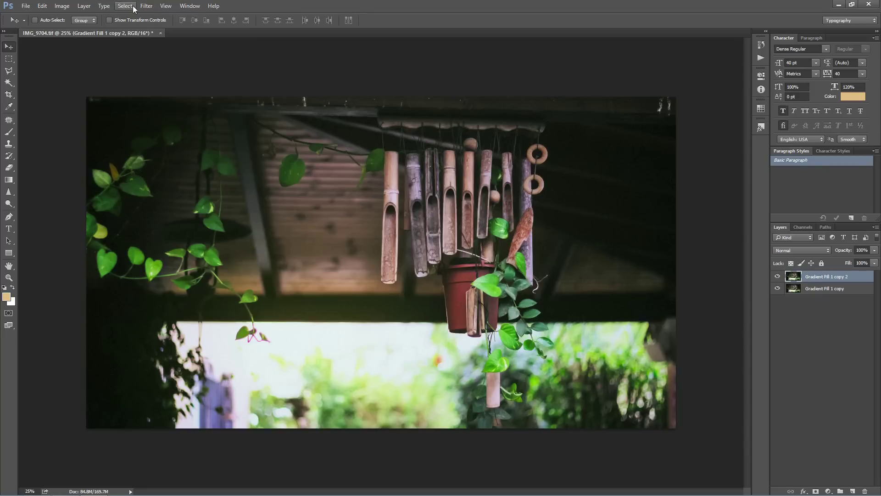
pyautogui.click(147, 6)
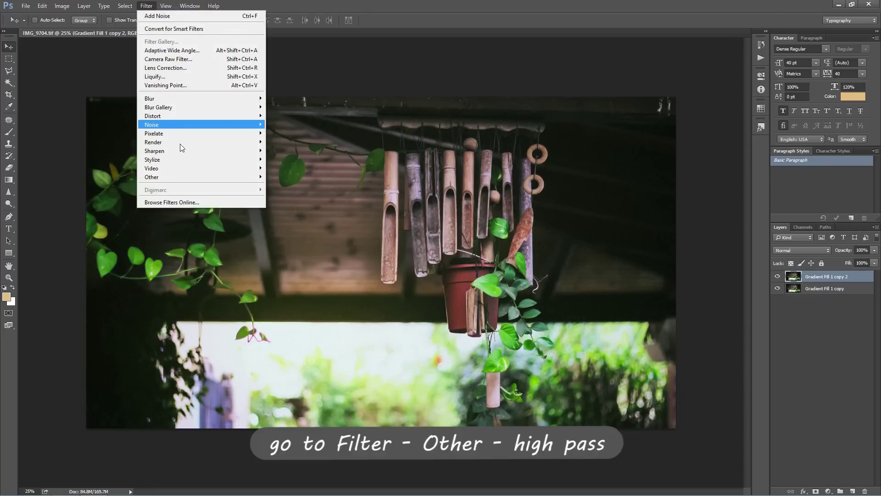
# - Apply a 6-pixel High Pass filter to Gradient Fill 1 copy 2
pyautogui.moveTo(151, 177)
pyautogui.click(283, 185)
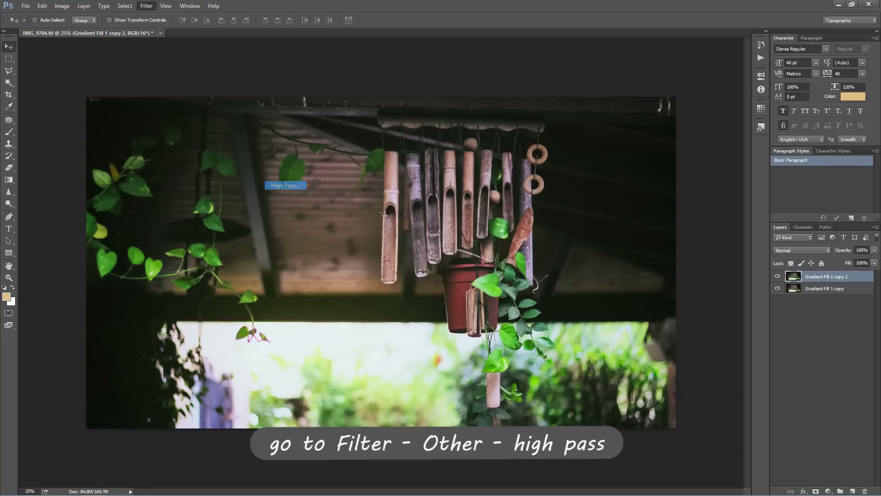
pyautogui.moveTo(404, 110); pyautogui.dragTo(177, 122)
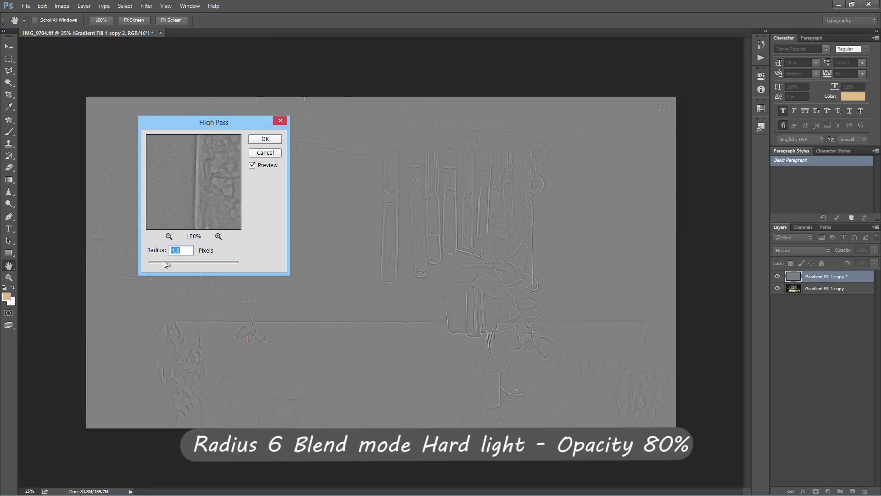
pyautogui.write('6')
pyautogui.press('Return')
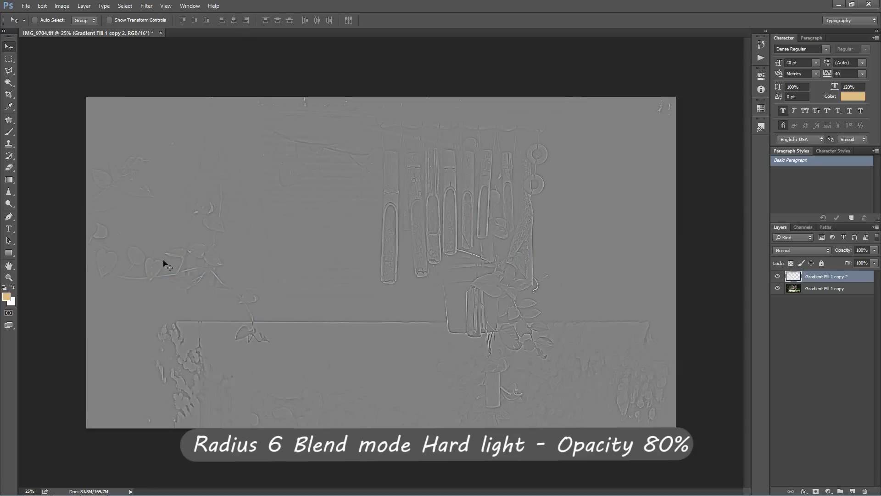
# - Blend the high-pass layer in Hard Light at 80% Fill and select it with the photo layer
pyautogui.click(802, 251)
pyautogui.click(780, 348)
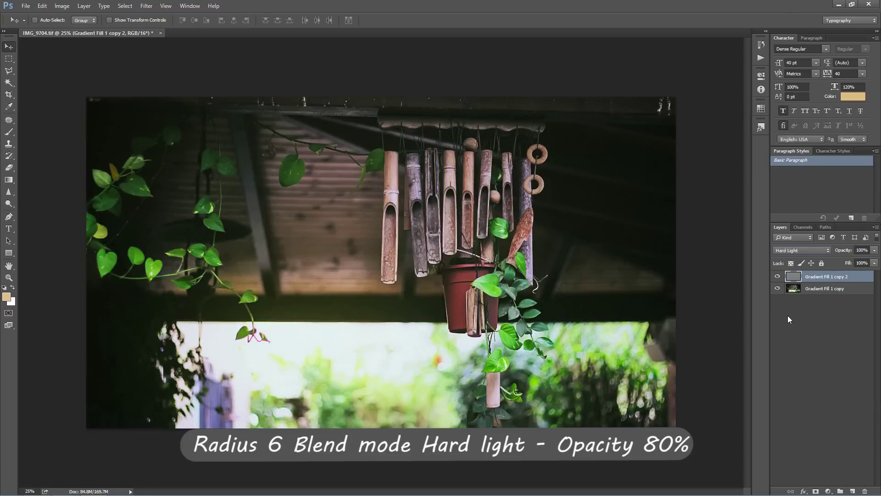
pyautogui.click(856, 263)
pyautogui.write('80')
pyautogui.click(827, 289)
pyautogui.keyDown('shift'); pyautogui.click(828, 279); pyautogui.keyUp('shift')
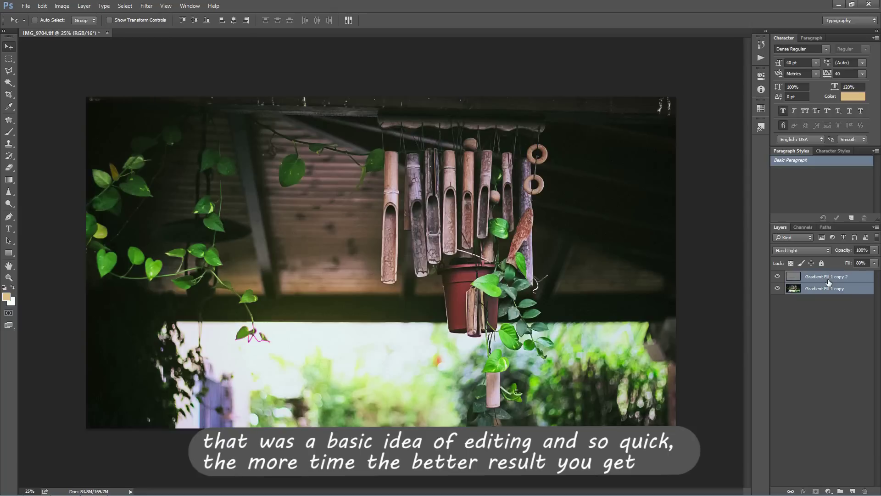
# - Merge the High Pass layer into the photo with Ctrl+E
pyautogui.hotkey('ctrl', 'e')
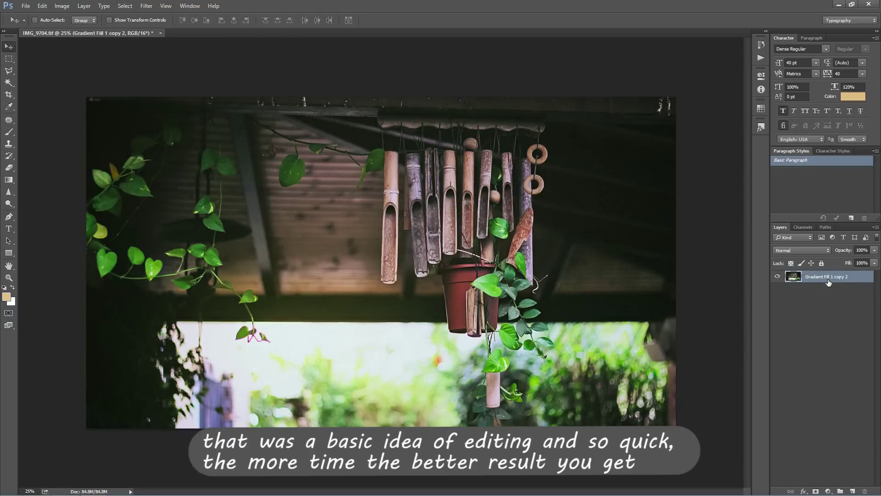